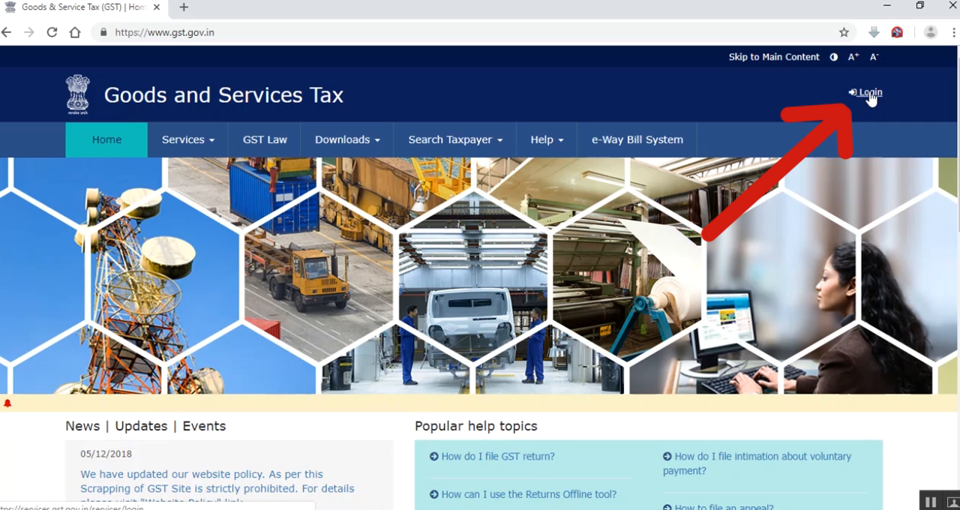
Log in to the GST portal with the account username, password and the displayed captcha characters
click(869, 95)
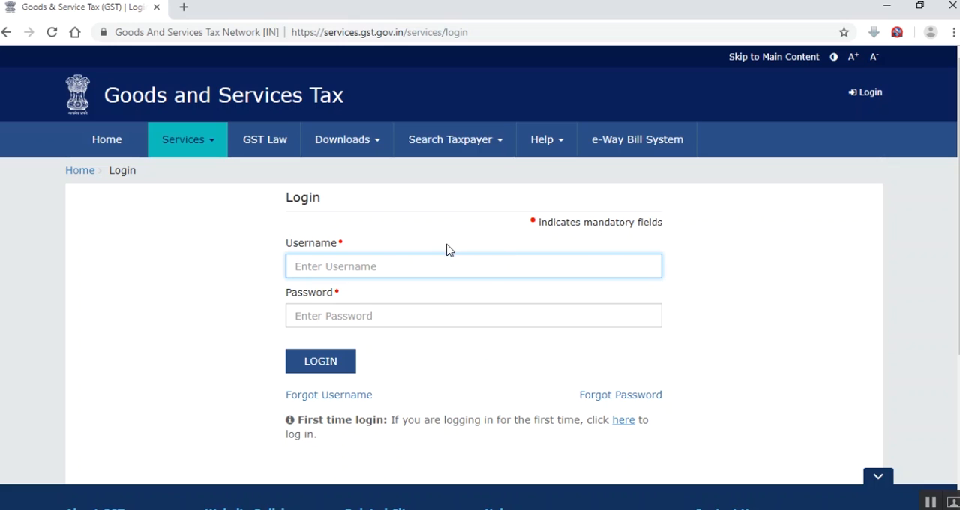
text(th)
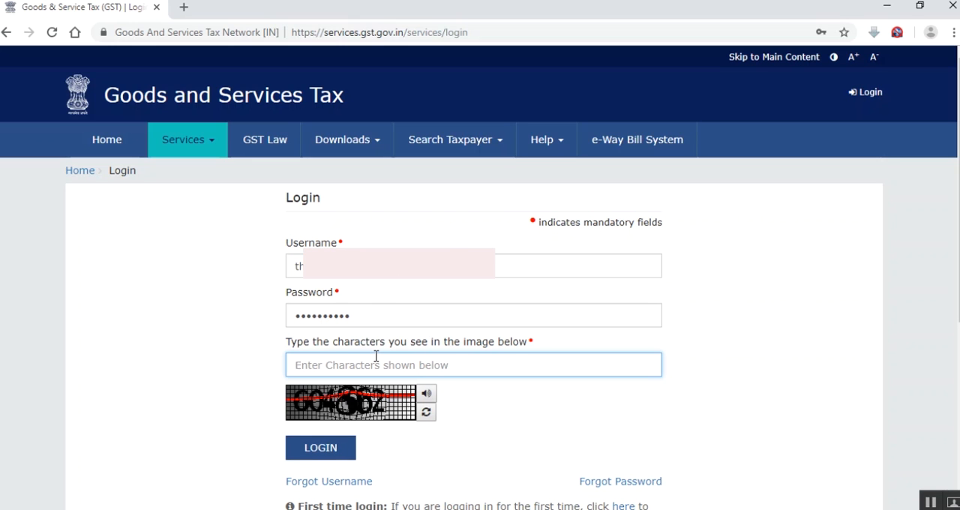
text(604862)
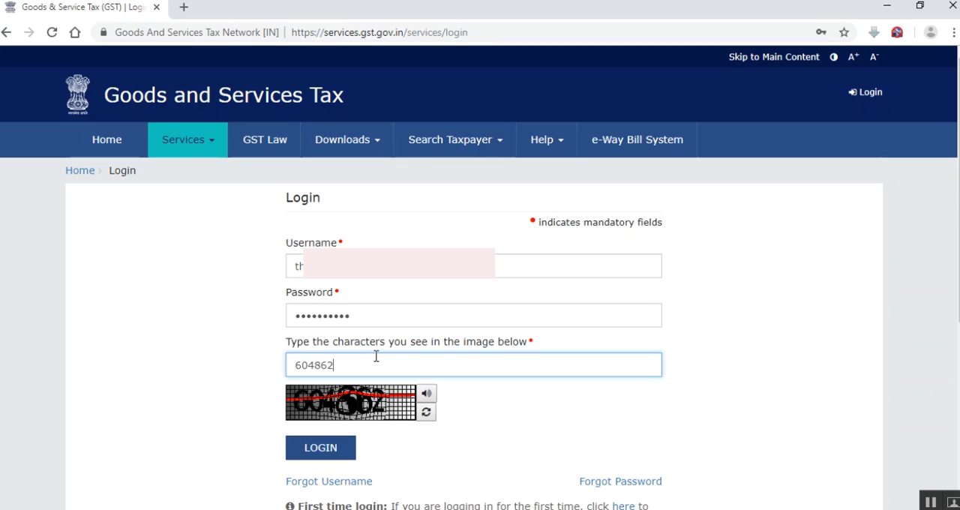
click(323, 449)
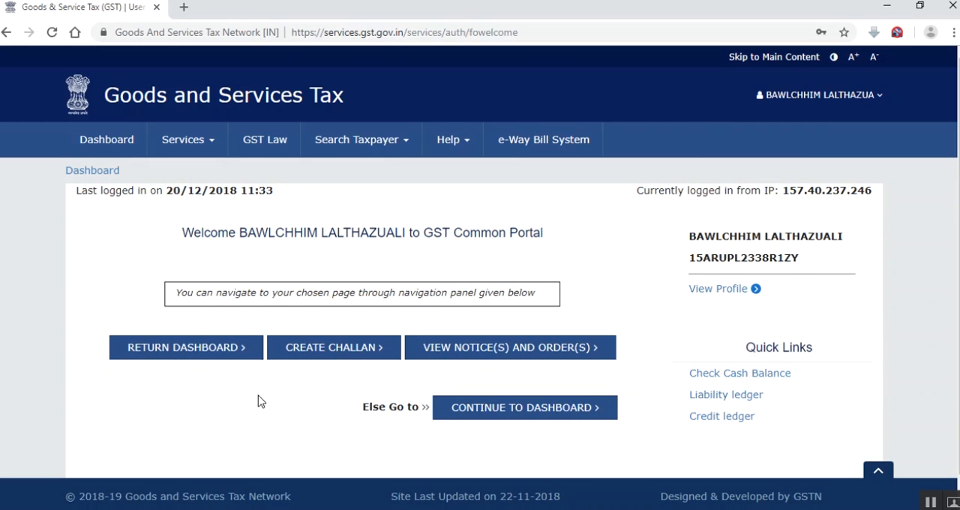
Open the return dashboard and look through the available return filing periods for financial year 2018-19
click(183, 354)
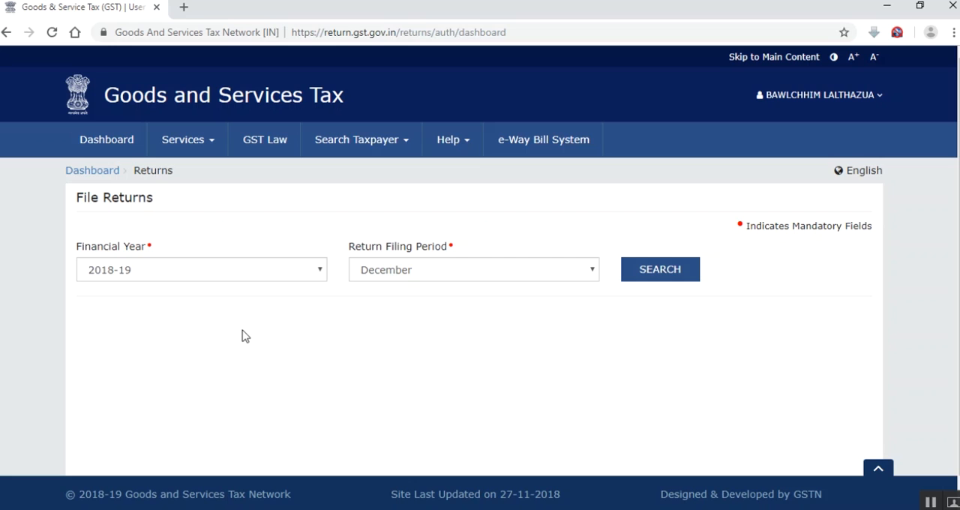
click(387, 273)
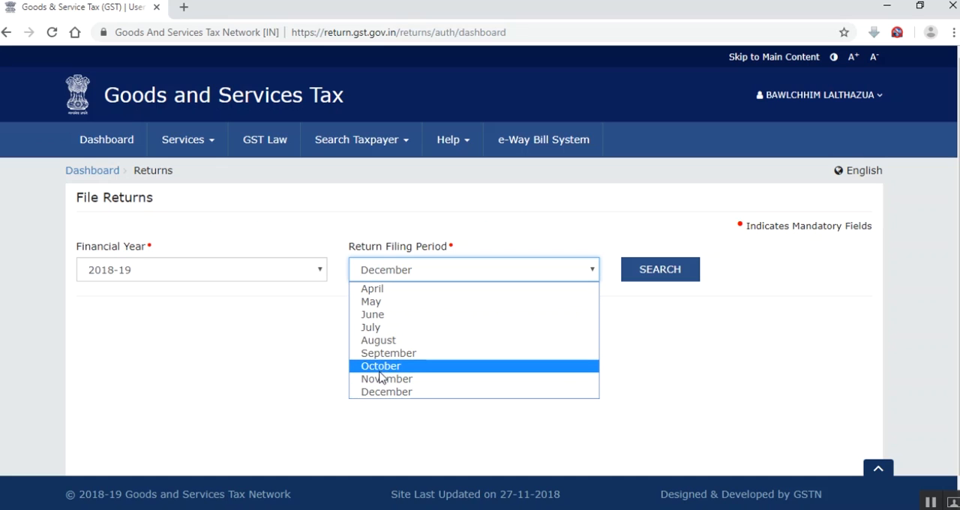
click(285, 348)
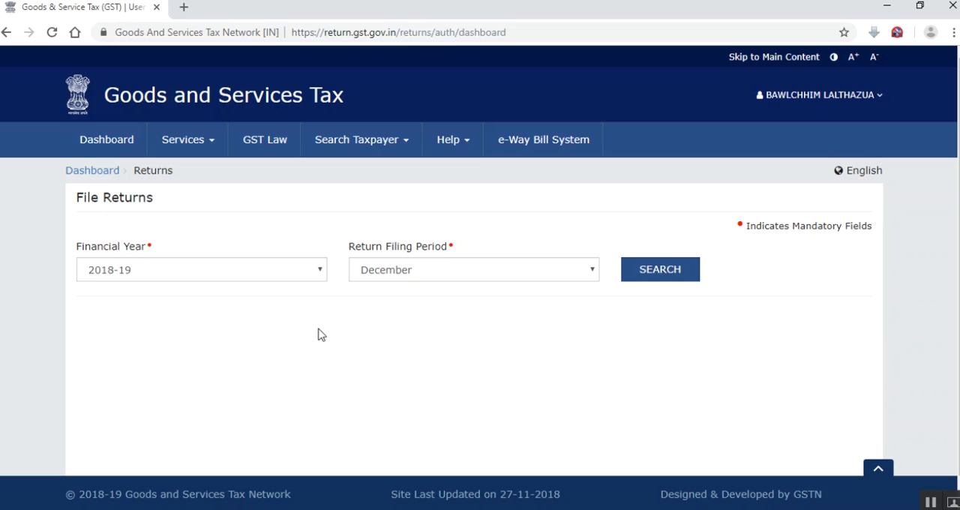
Search the 2018-19 returns for September and check the filing status of GSTR1 and GSTR3B
click(398, 270)
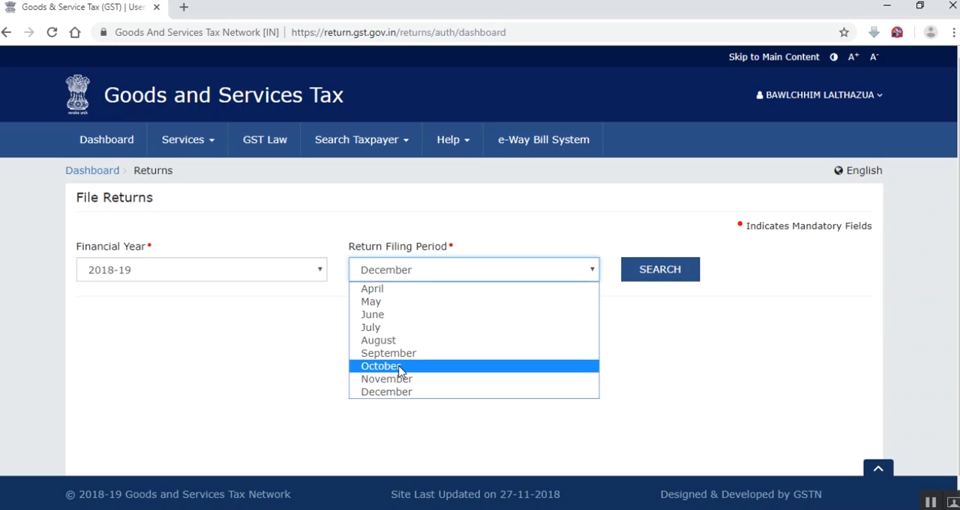
click(399, 367)
click(402, 276)
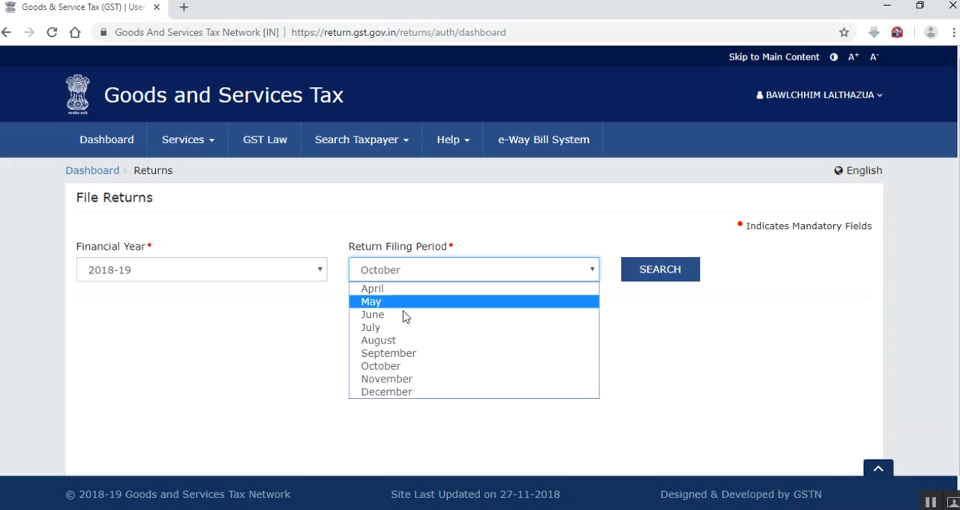
click(379, 352)
click(667, 273)
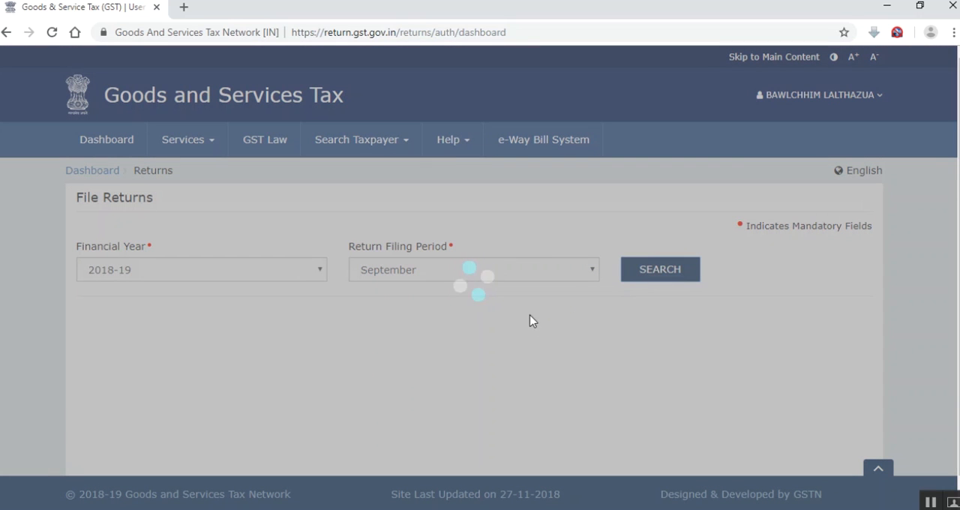
scroll(440, 348, down, 1)
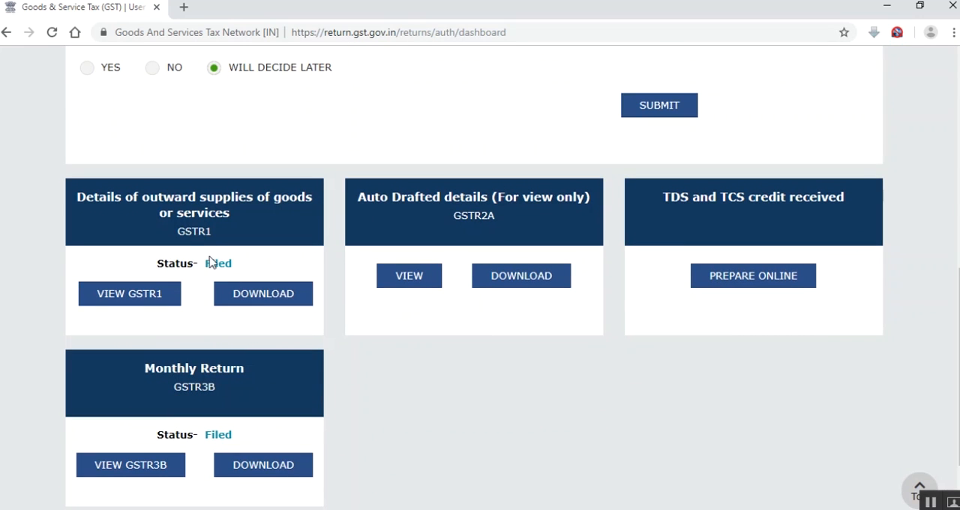
scroll(215, 264, down, 2)
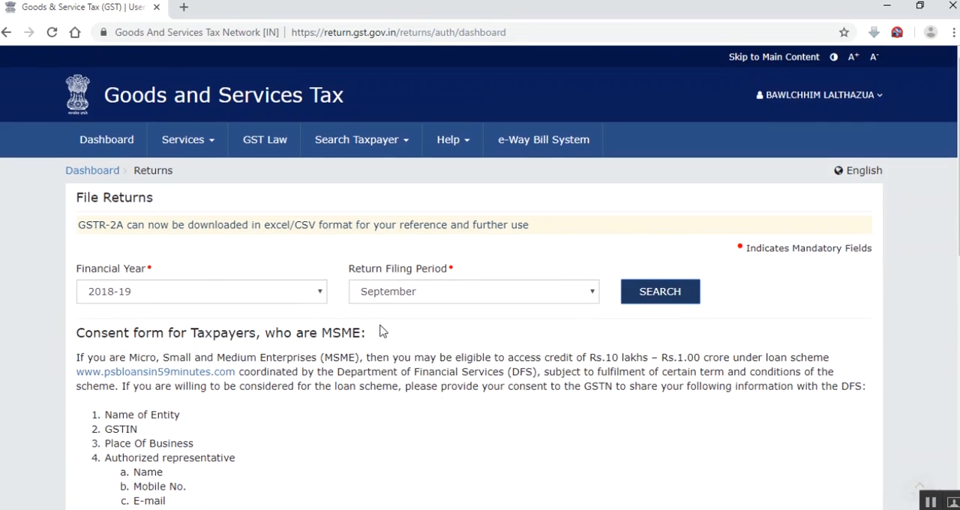
Search the 2018-19 returns for October and review the GSTR1 and GSTR3B return tiles
click(405, 293)
click(403, 387)
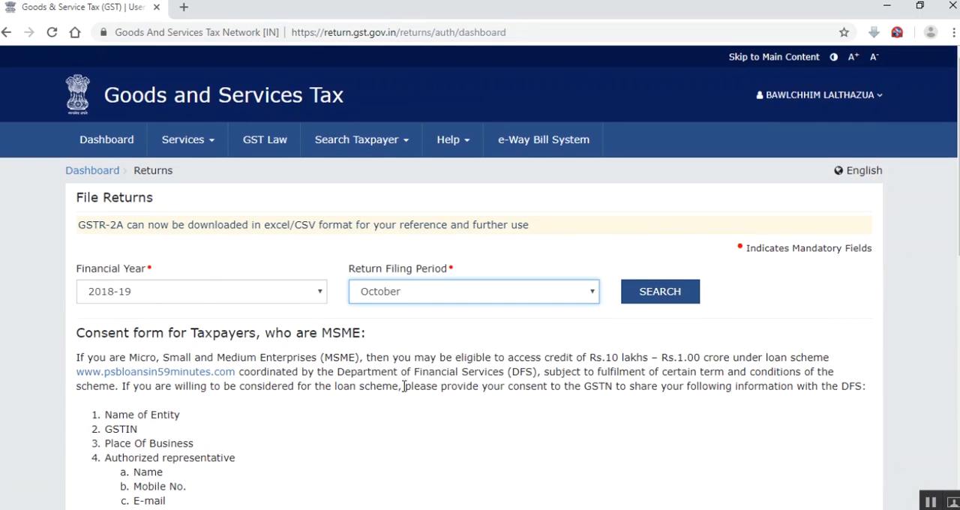
click(646, 293)
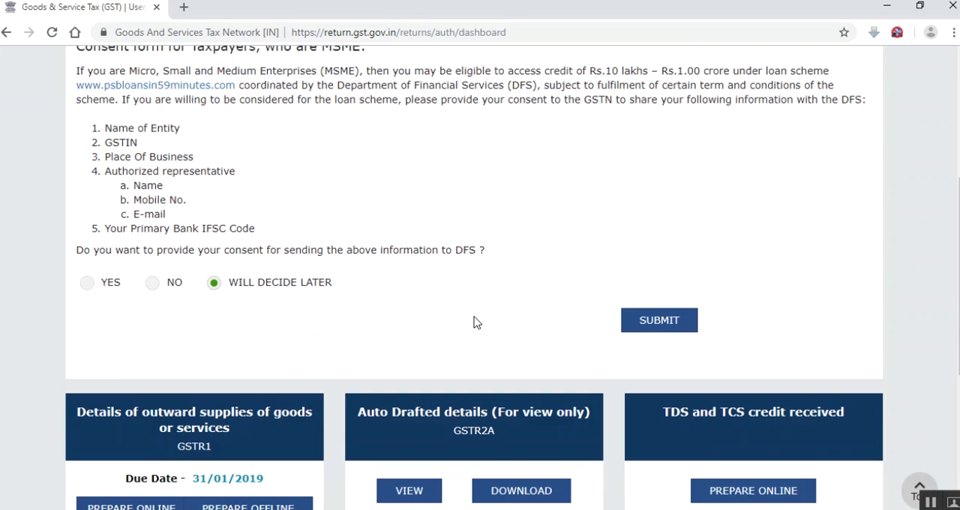
scroll(408, 296, up, 3)
scroll(346, 270, down, 3)
scroll(346, 275, down, 2)
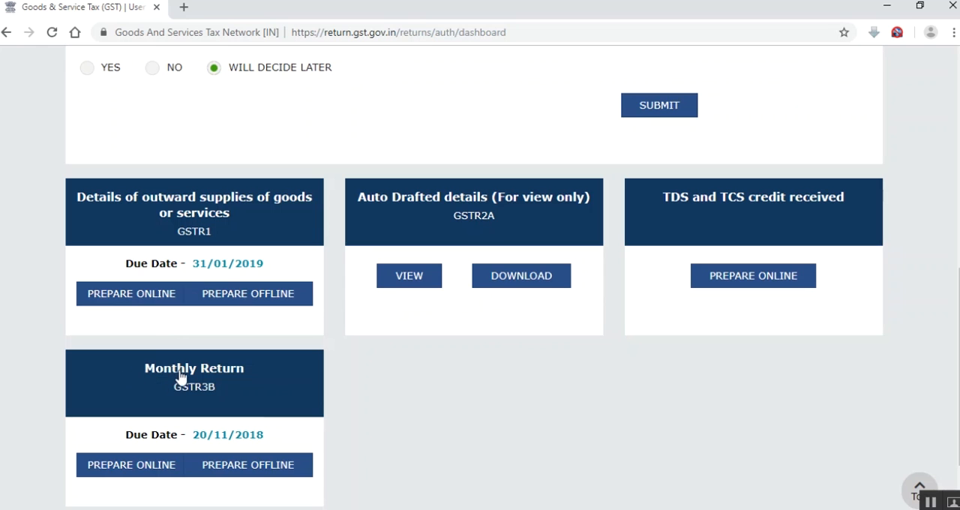
scroll(196, 366, down, 1)
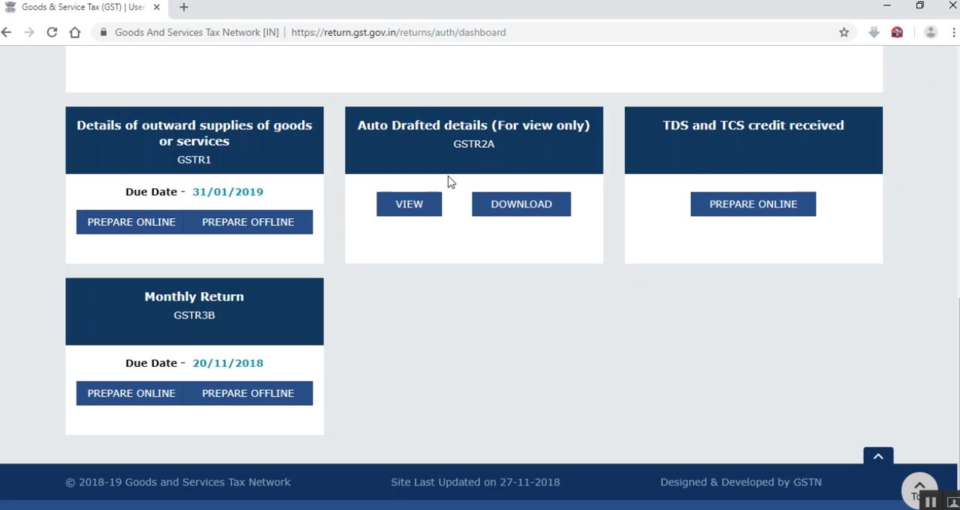
Open the October GSTR-1 for online preparation and generate its GSTR1 summary without entering any invoices
click(225, 162)
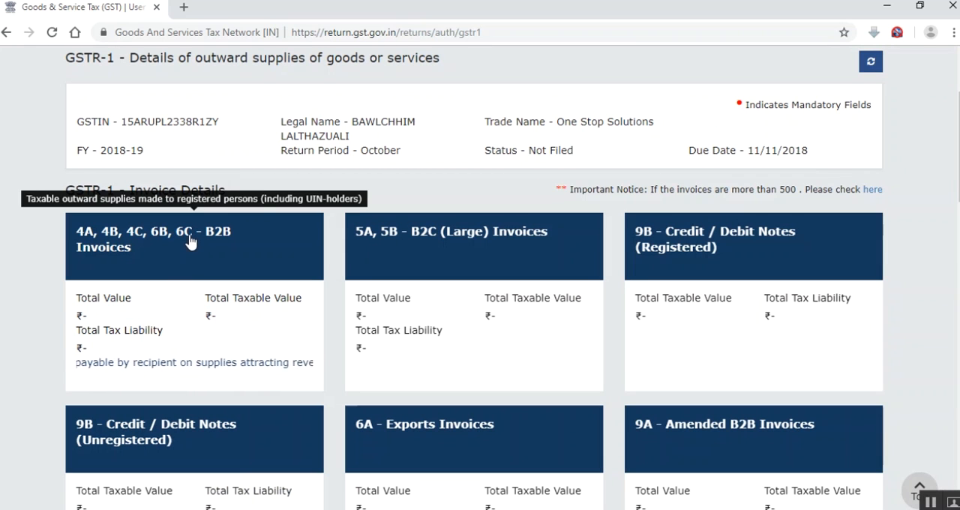
scroll(186, 240, down, 1)
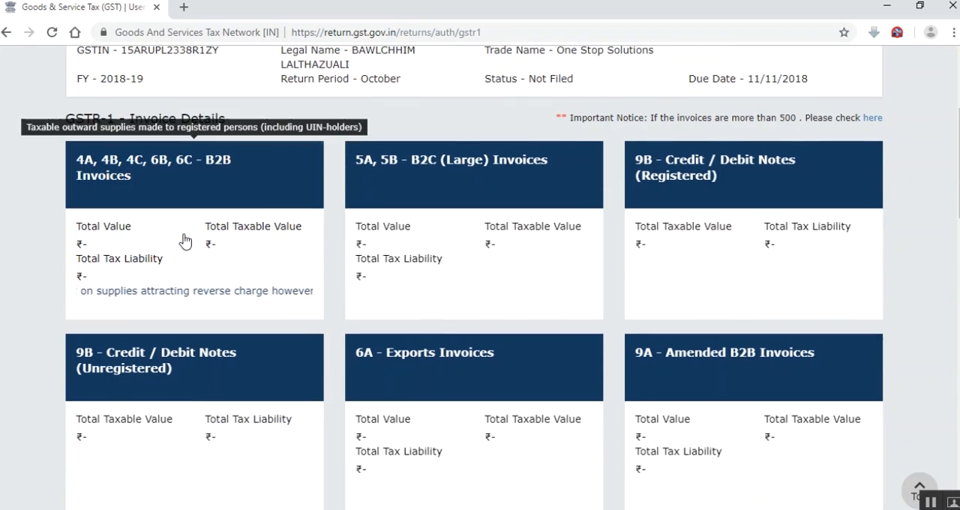
scroll(184, 240, down, 12)
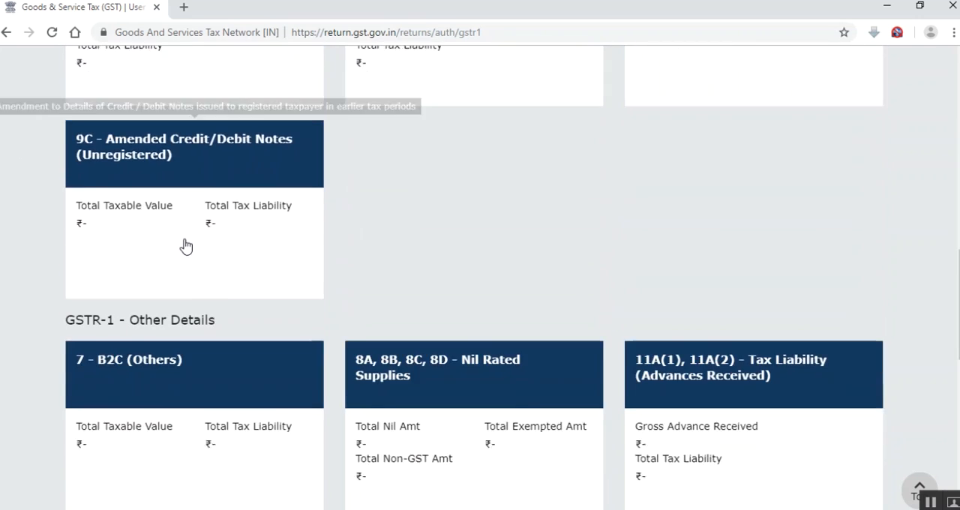
scroll(177, 270, down, 5)
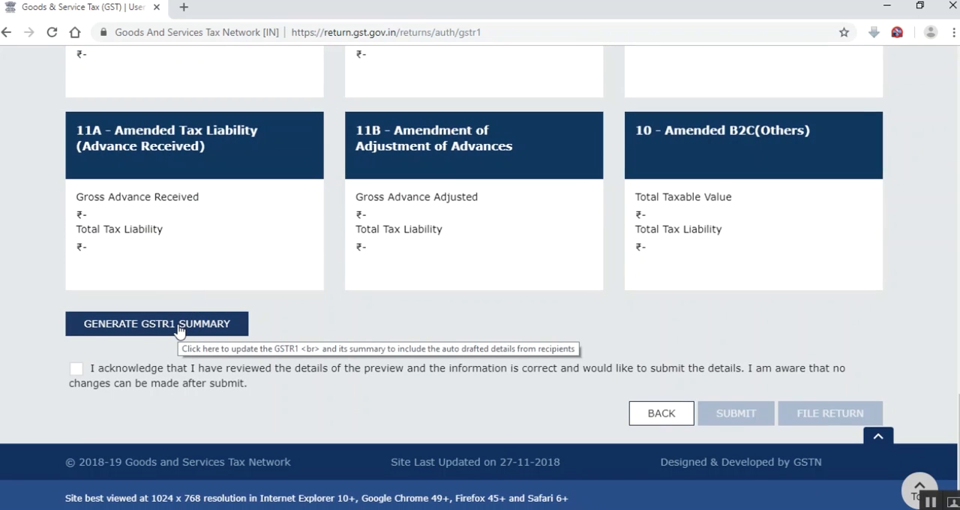
click(179, 328)
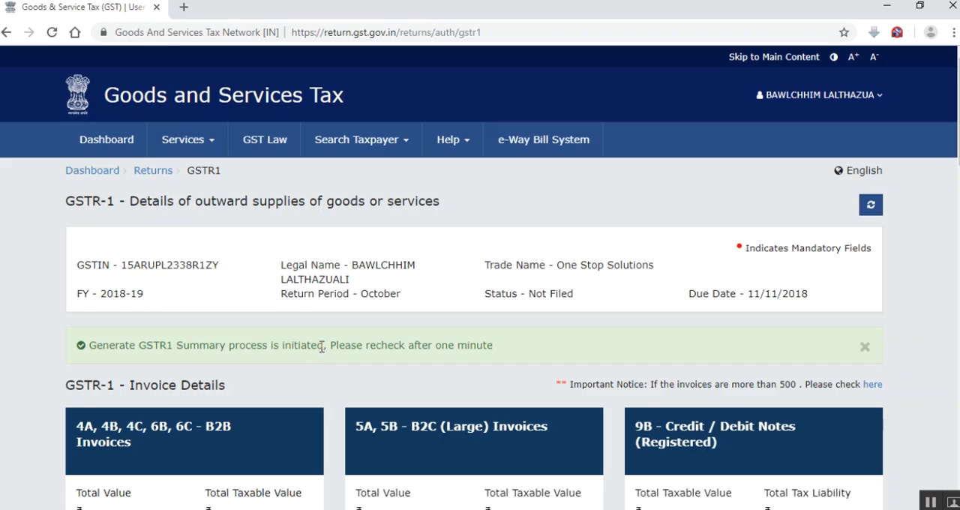
Acknowledge the reviewed details and try to submit the October GSTR-1, agreeing to proceed
scroll(321, 349, down, 15)
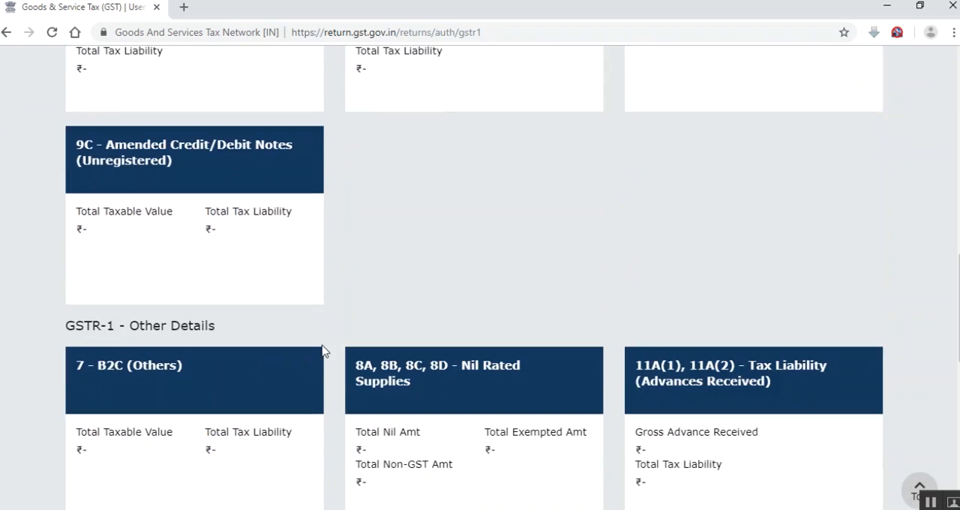
scroll(323, 352, down, 3)
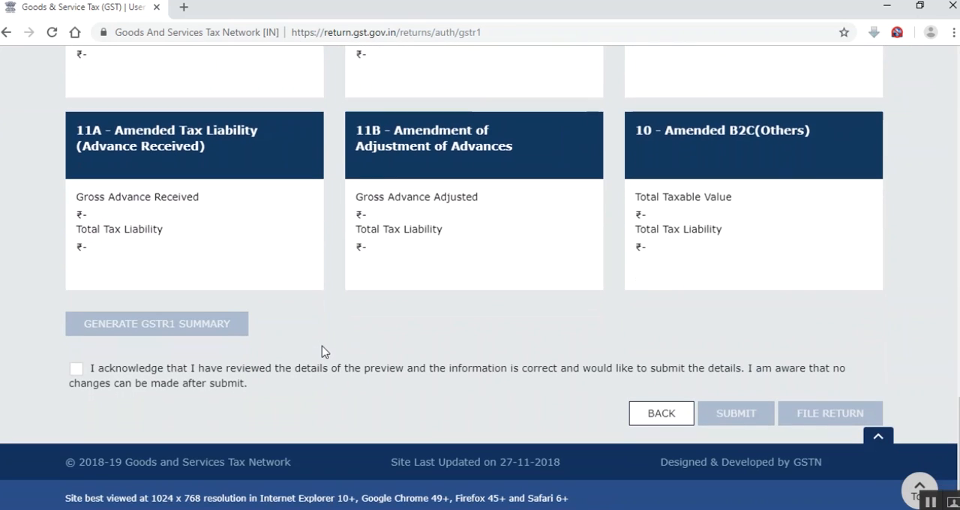
click(77, 371)
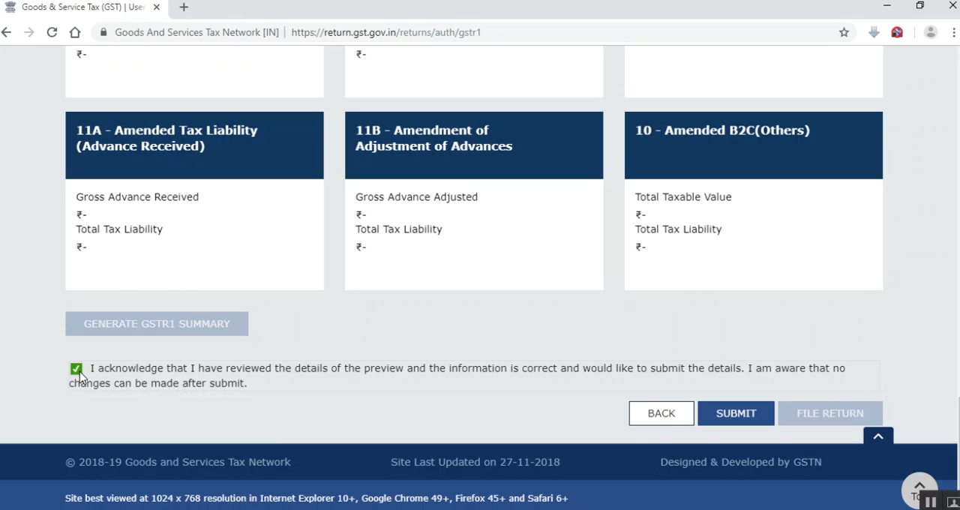
click(735, 414)
scroll(720, 413, up, 4)
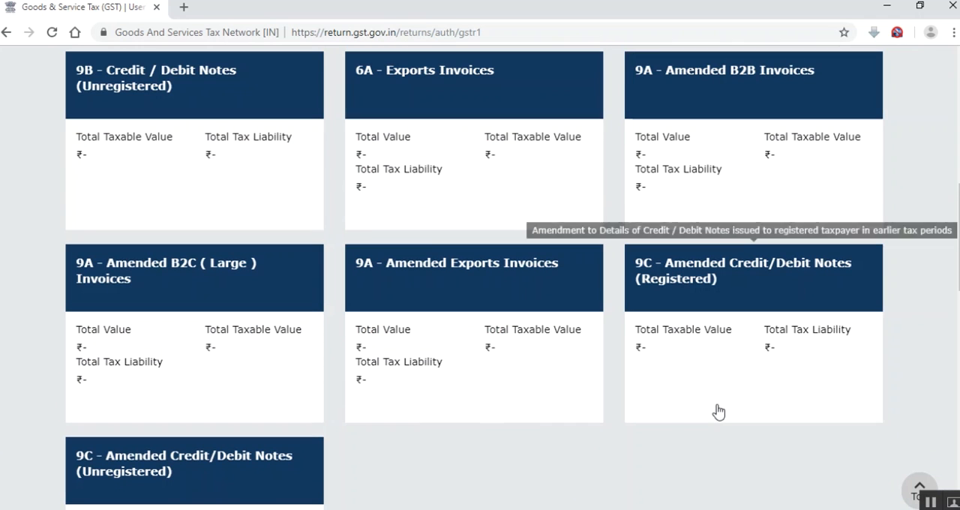
scroll(683, 382, down, 3)
scroll(678, 377, down, 9)
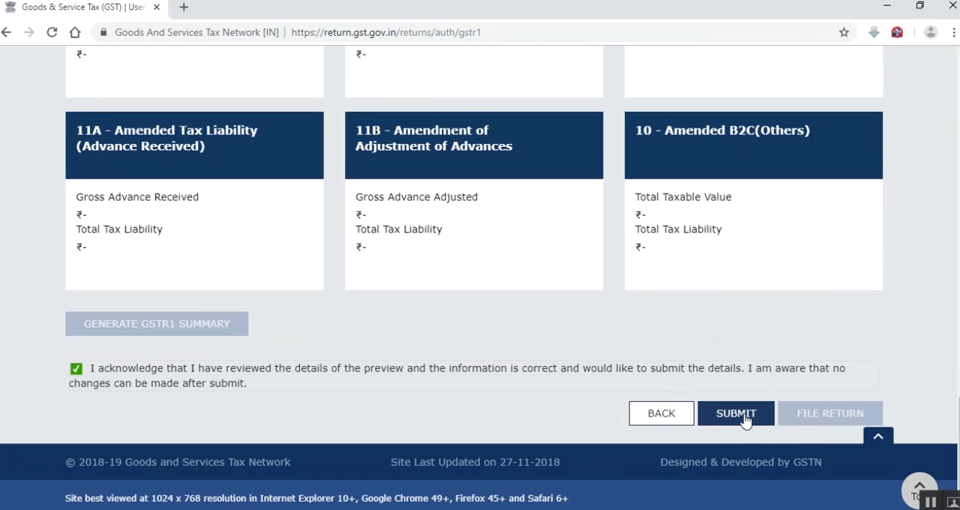
click(743, 420)
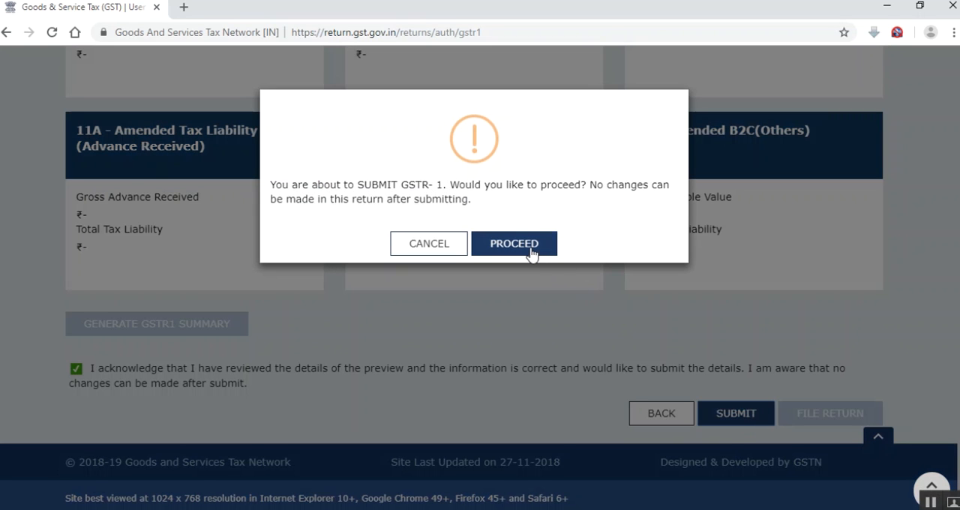
click(531, 252)
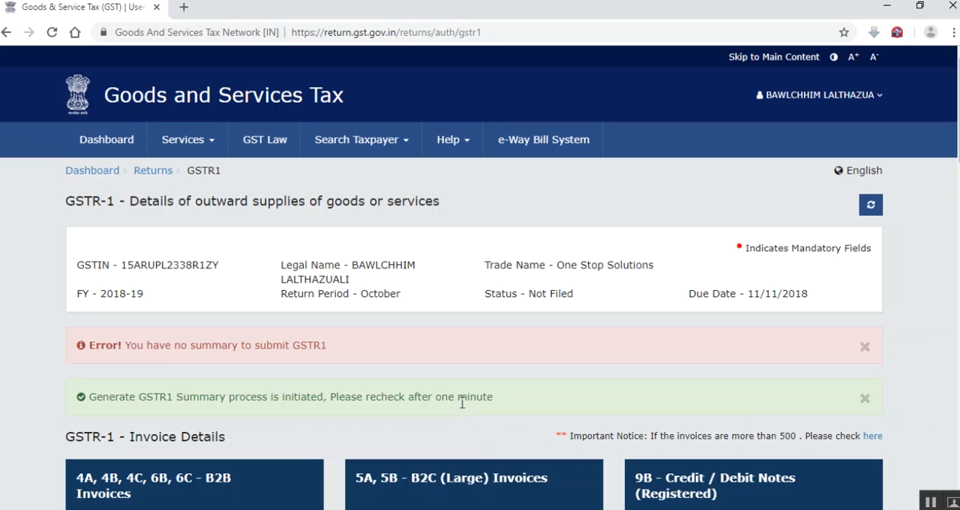
Refresh the October GSTR-1 page, acknowledge the reviewed details again and submit the return, agreeing to proceed
click(869, 211)
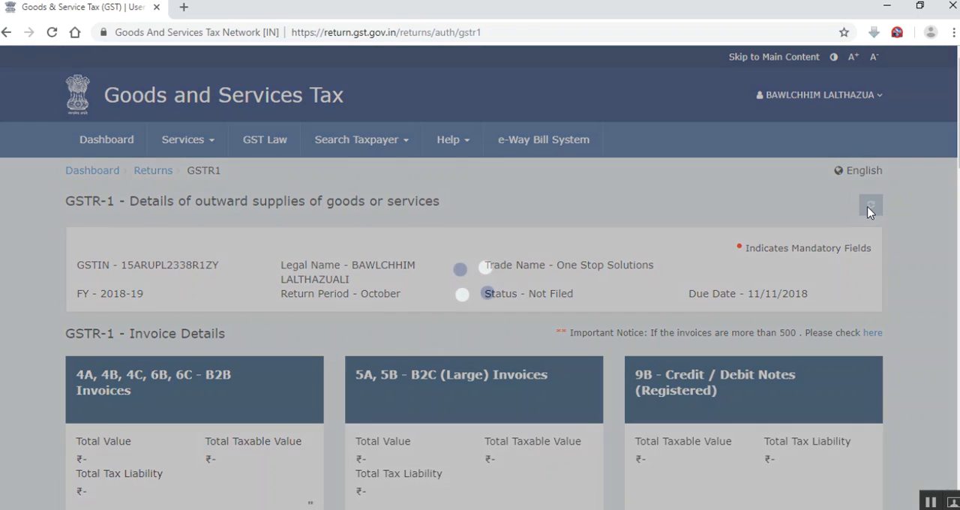
scroll(19, 350, down, 15)
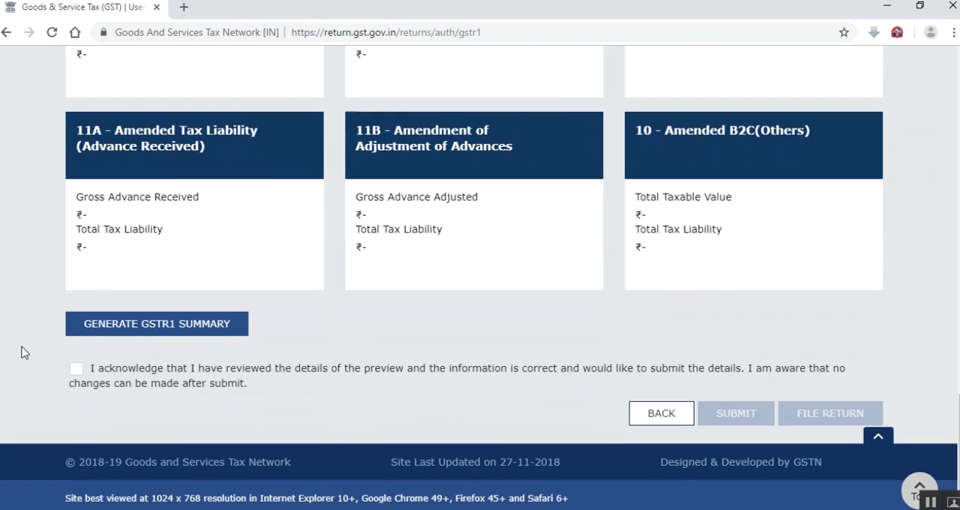
click(76, 369)
click(735, 416)
click(530, 246)
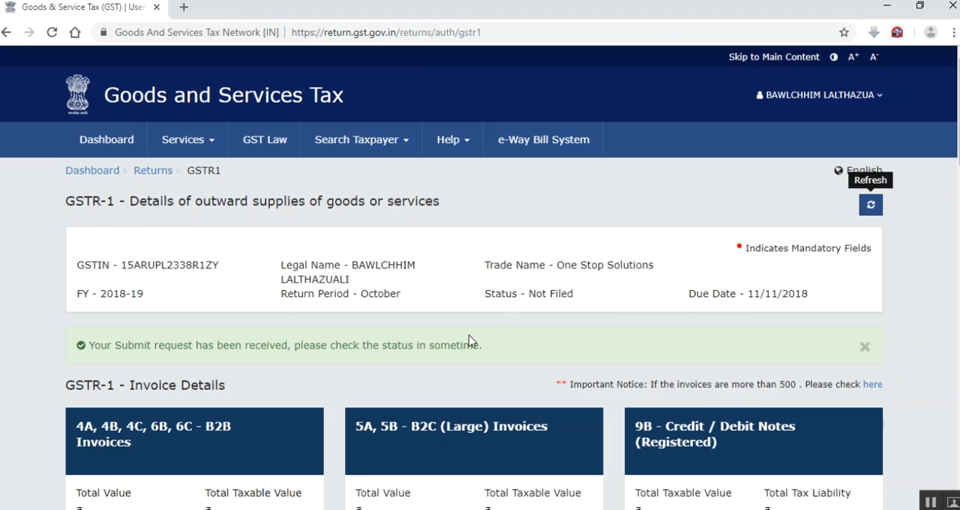
Open the filing page for the submitted October GSTR-1 and refresh its filing section
scroll(464, 338, down, 15)
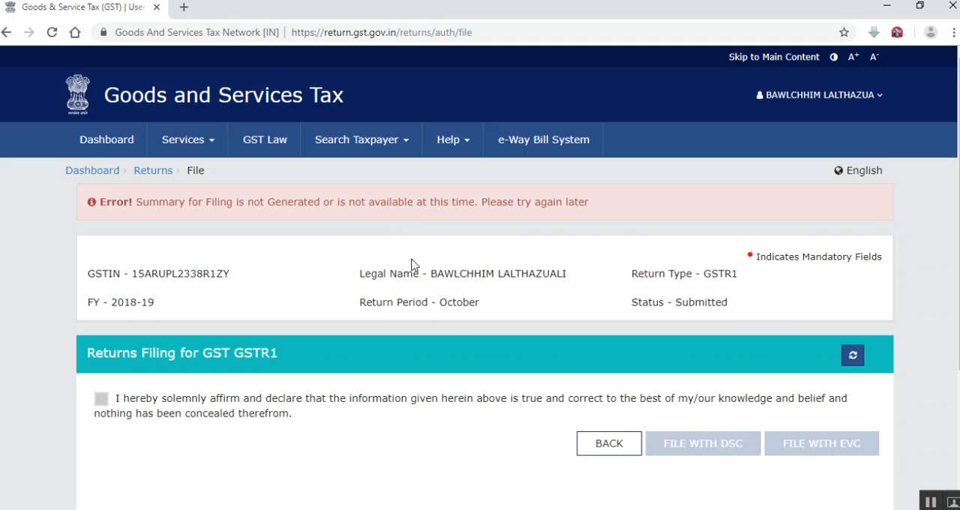
click(853, 358)
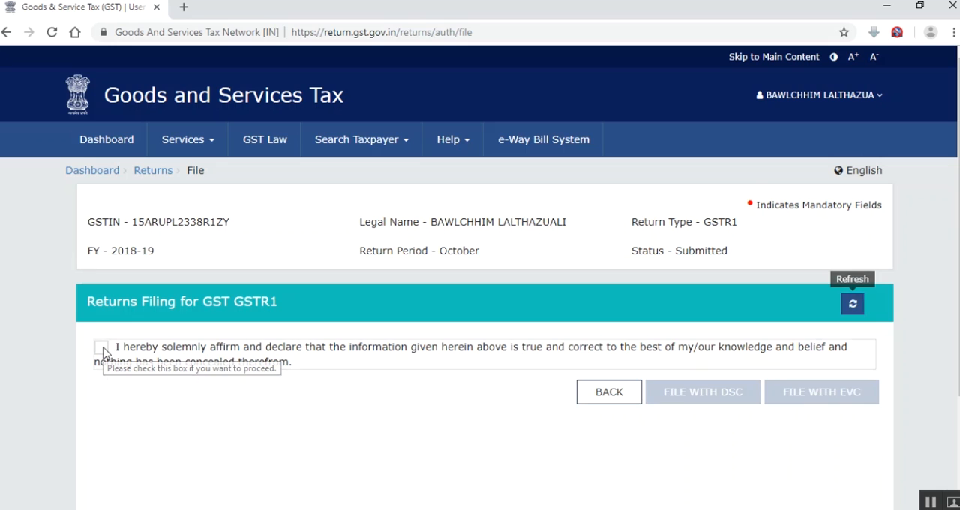
Affirm the declaration for the October GSTR-1 and choose the taxpayer as authorised signatory
click(102, 349)
scroll(253, 420, down, 1)
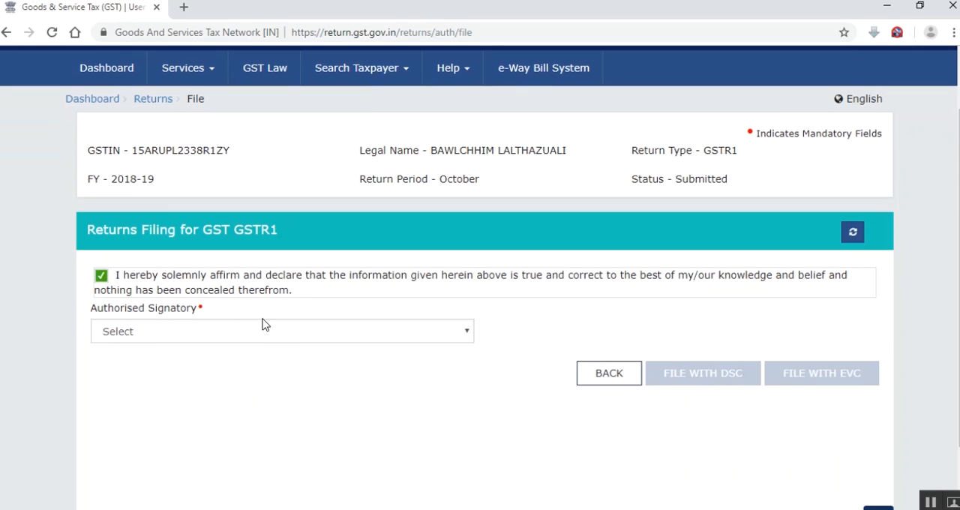
click(270, 332)
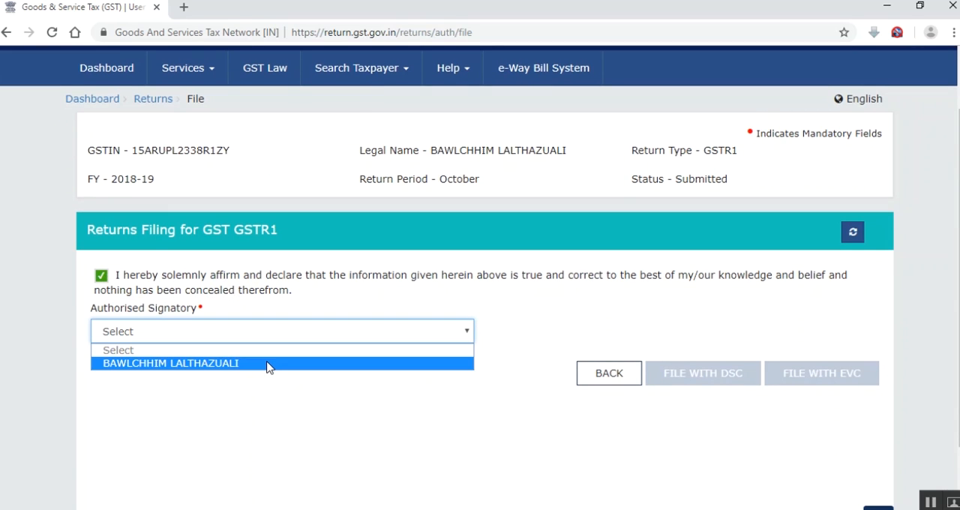
click(268, 364)
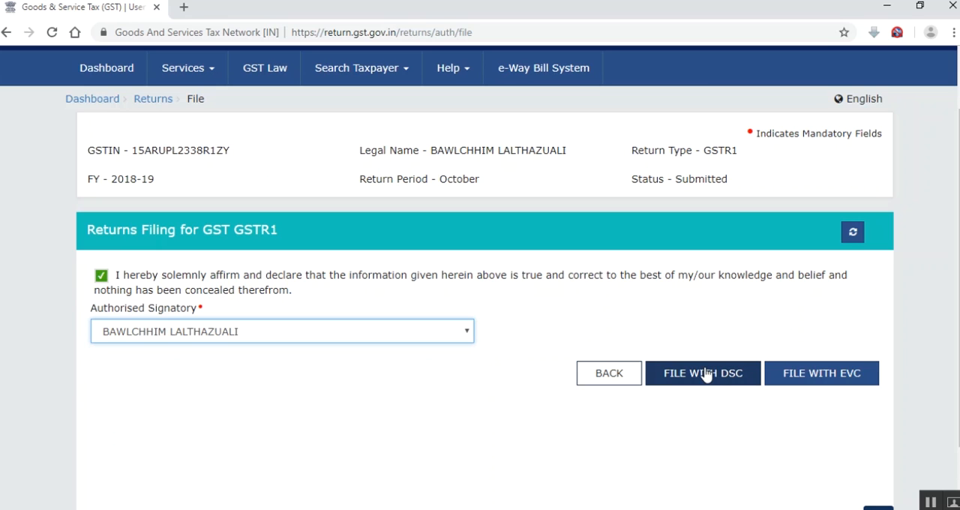
File the October GSTR-1 with EVC, entering and verifying the one-time password, and check the return's filing status
click(829, 385)
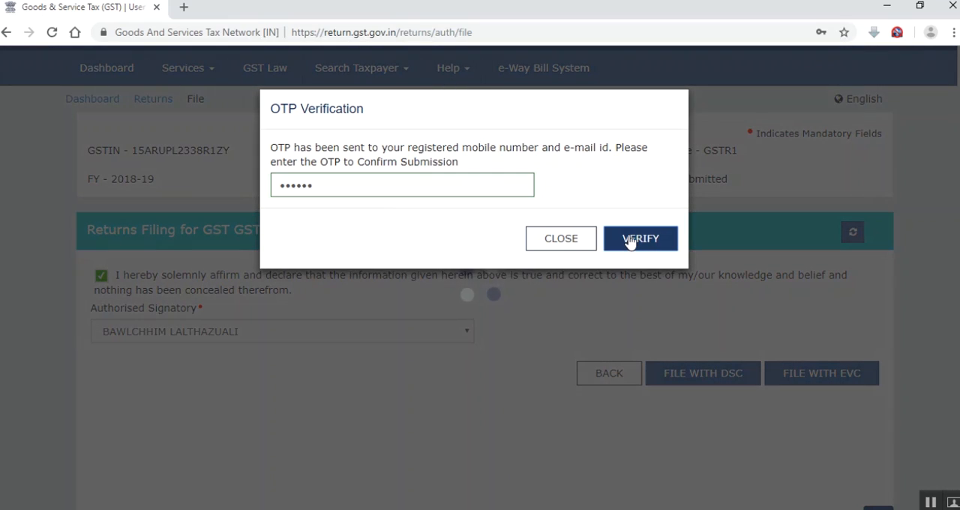
click(629, 238)
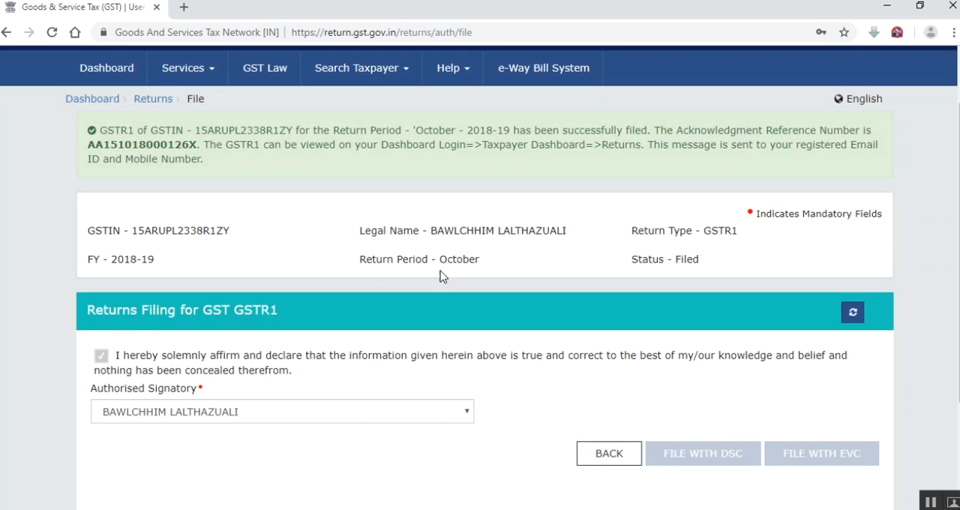
drag(677, 258, 703, 265)
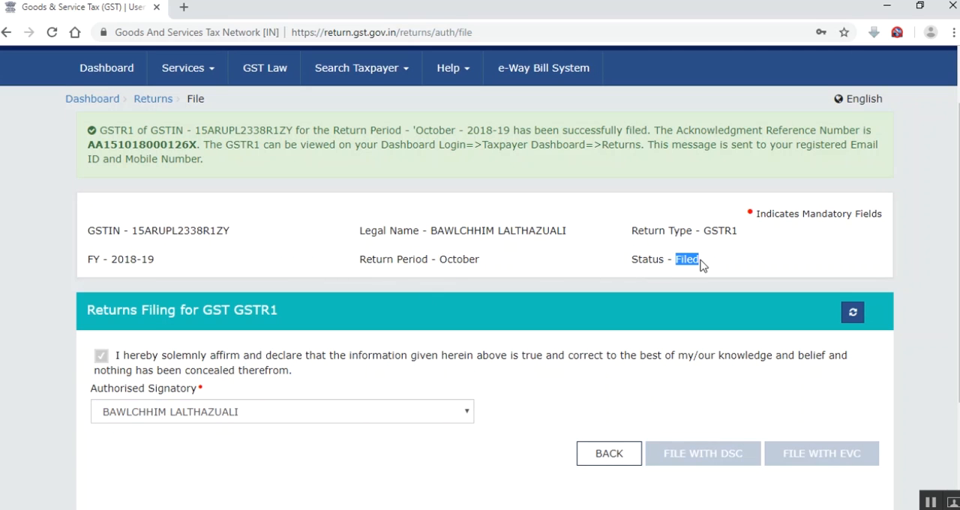
Go back to the October GSTR-1 details and review the invoice sections and the return status
click(619, 454)
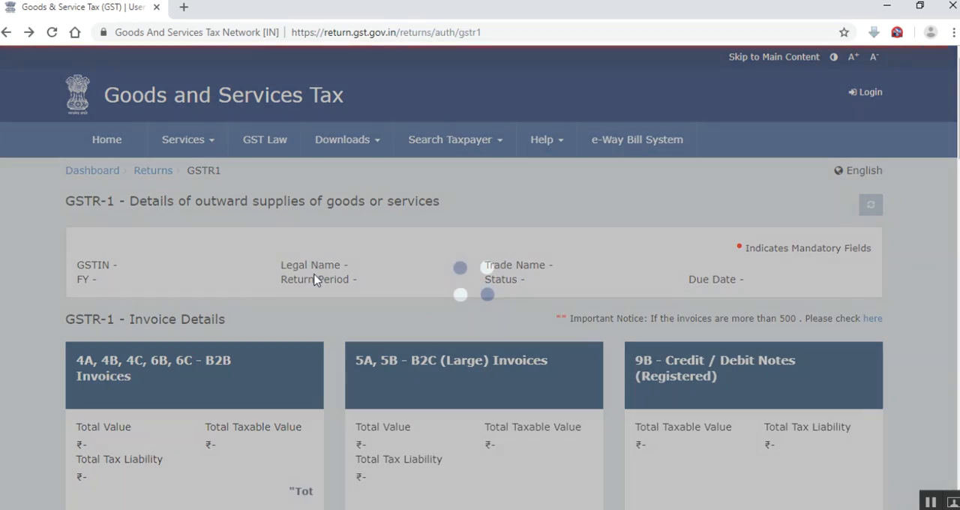
scroll(150, 353, down, 15)
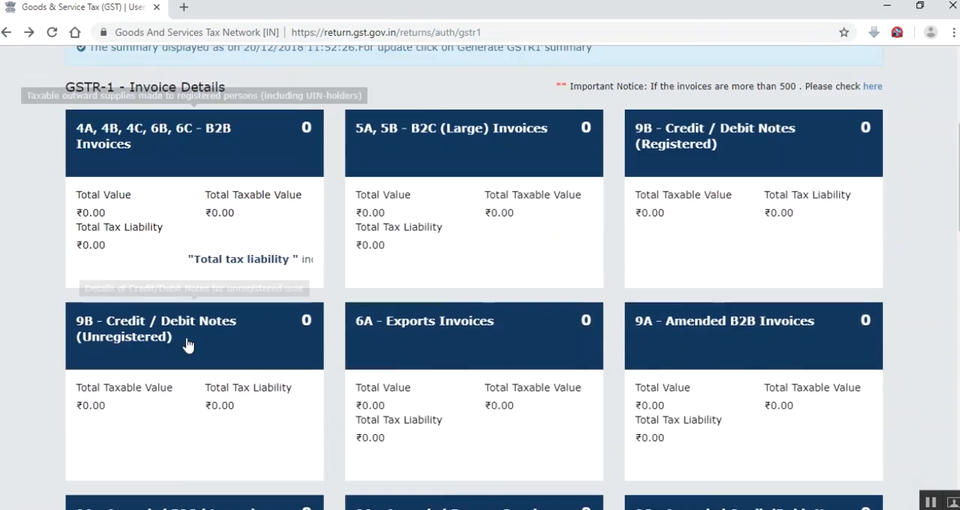
scroll(620, 434, down, 1)
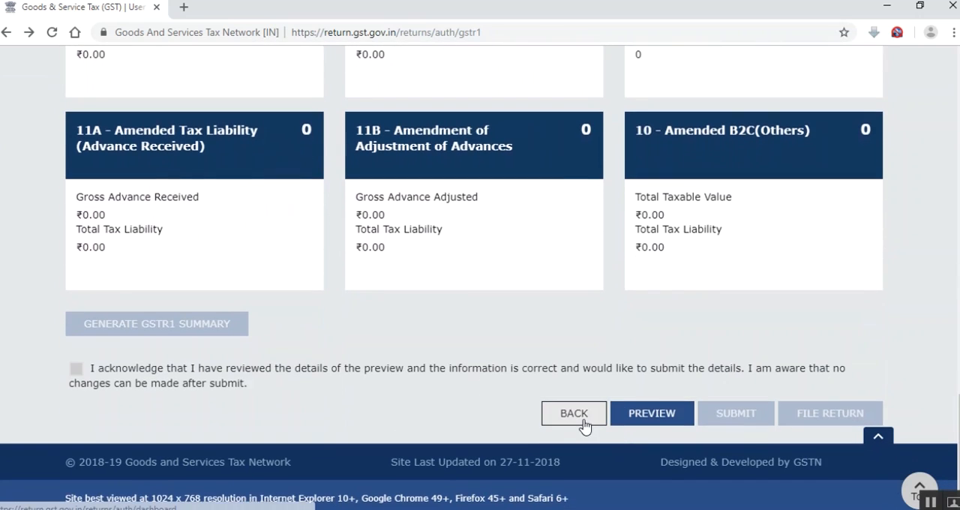
scroll(300, 224, up, 15)
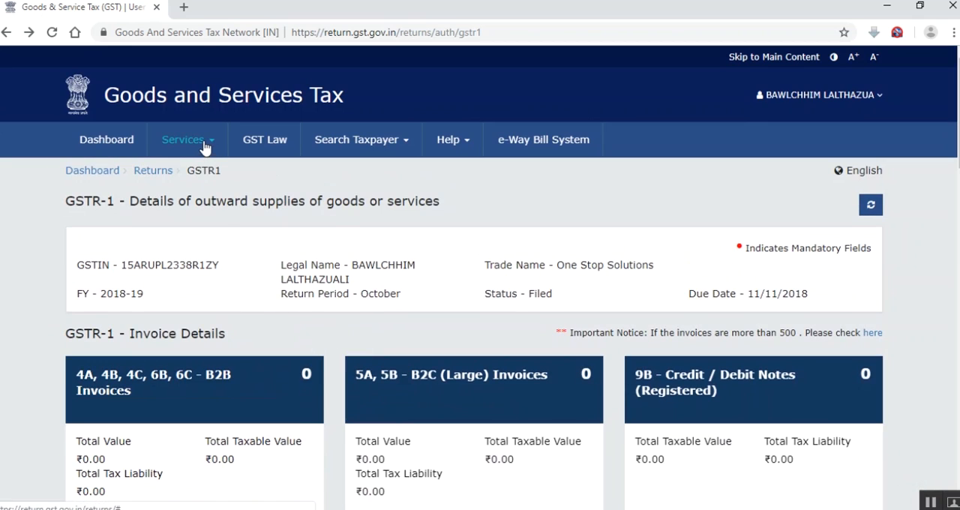
Open the Returns Dashboard and search for the October 2018-19 returns
click(205, 147)
mouse_move(243, 171)
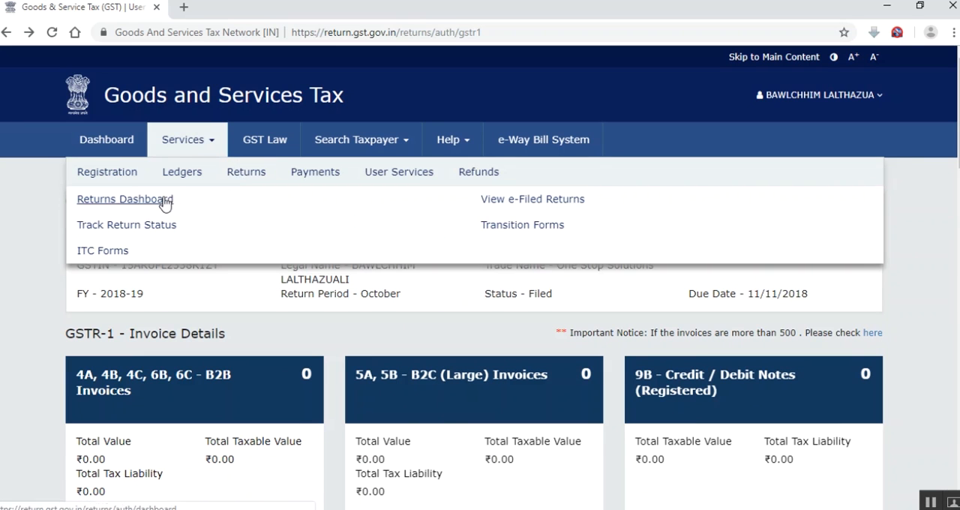
click(137, 201)
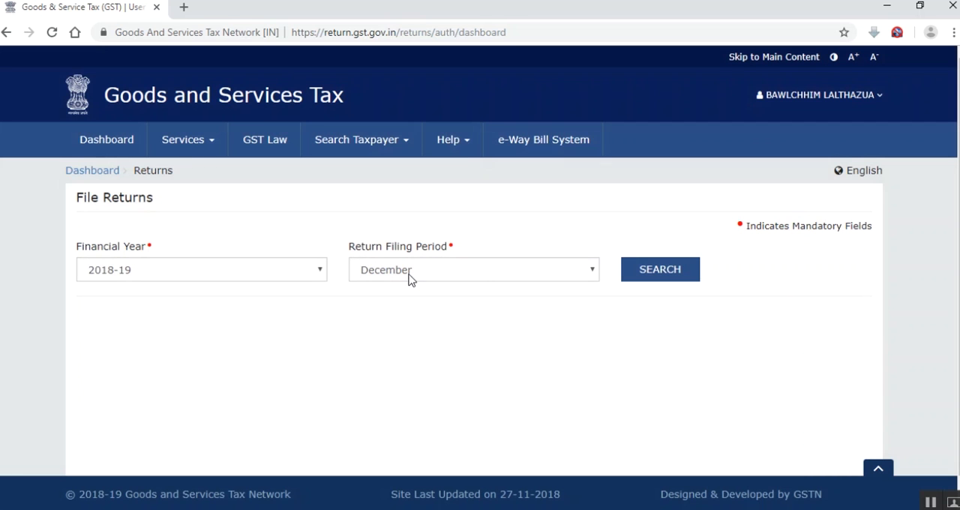
click(410, 279)
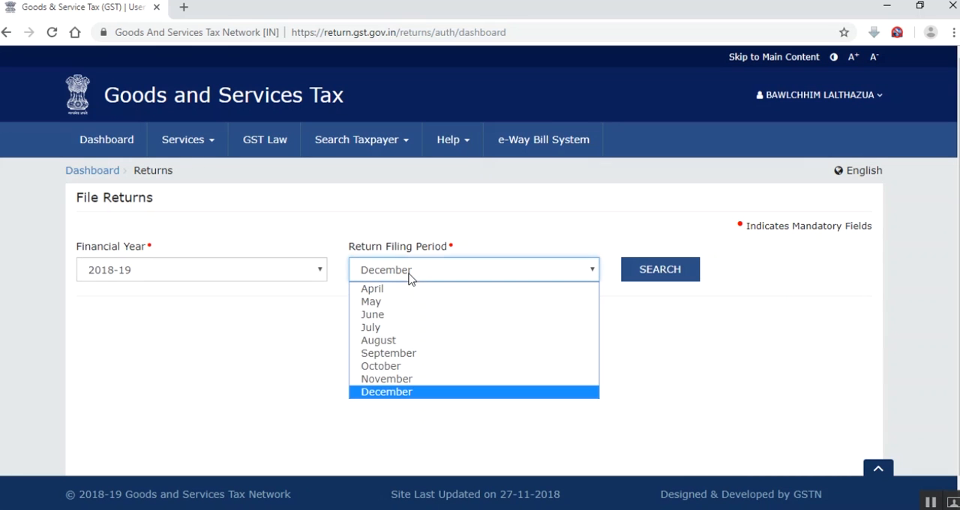
click(417, 369)
click(661, 270)
scroll(456, 338, down, 9)
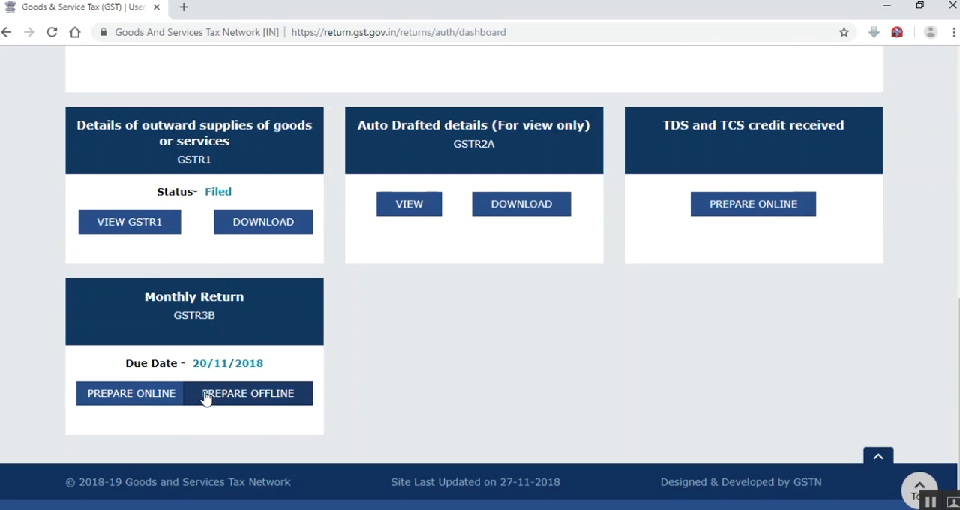
Open the October GSTR-3B monthly return, dismiss its introduction, and answer Yes to filing a nil return before continuing
click(230, 315)
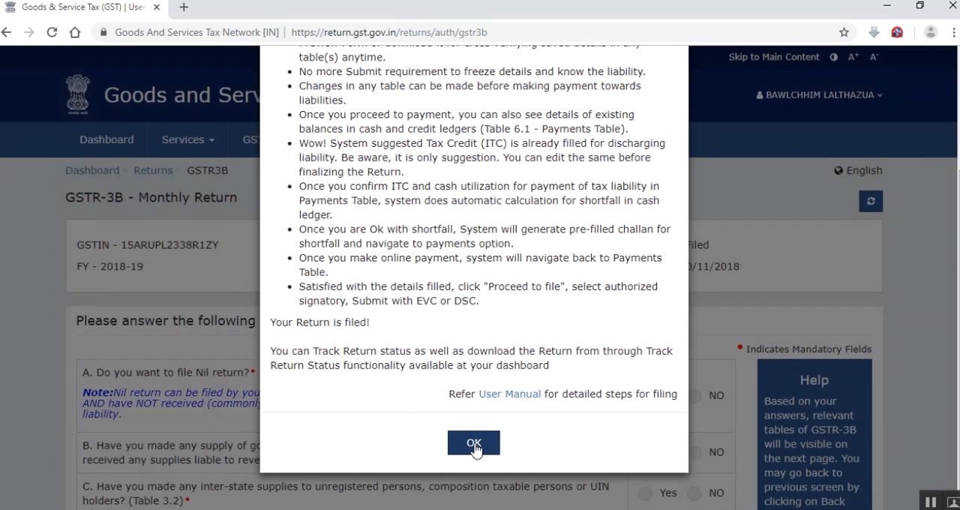
click(474, 442)
scroll(102, 353, down, 1)
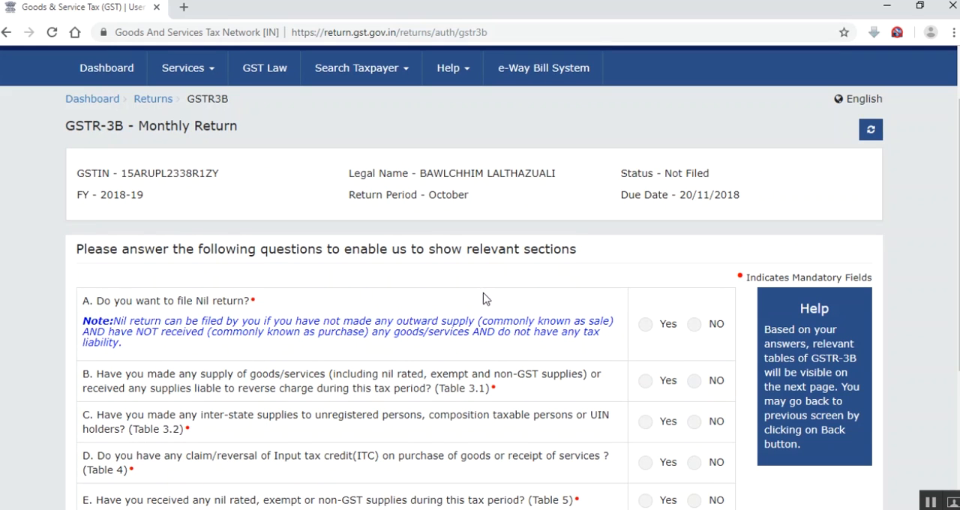
scroll(483, 299, down, 1)
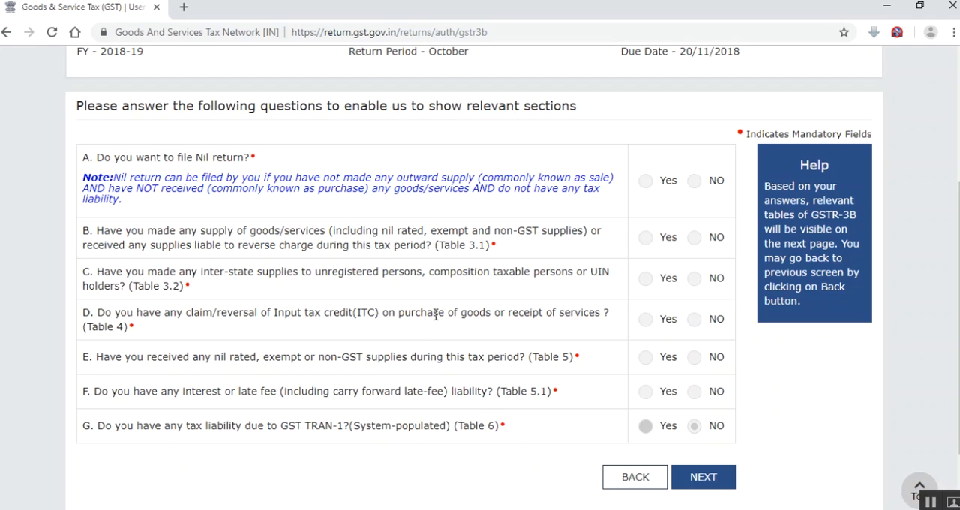
click(646, 182)
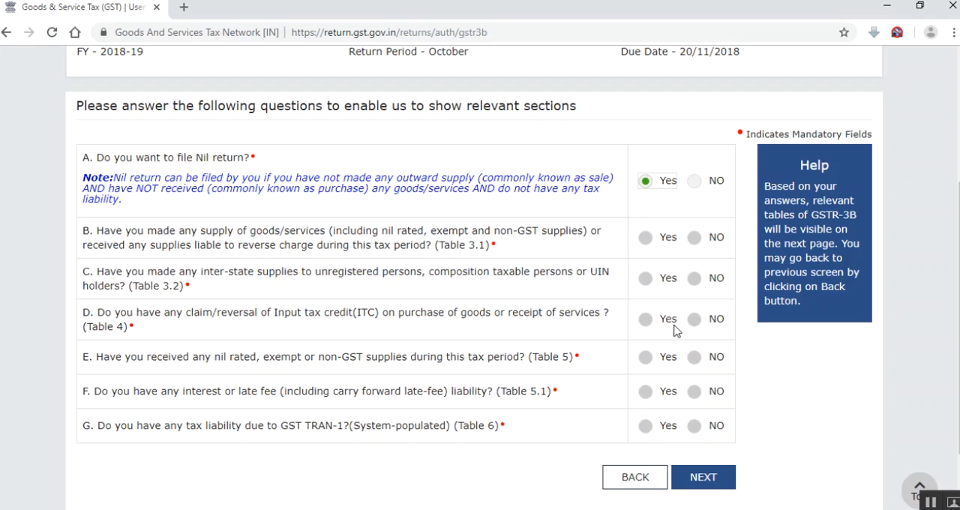
click(709, 477)
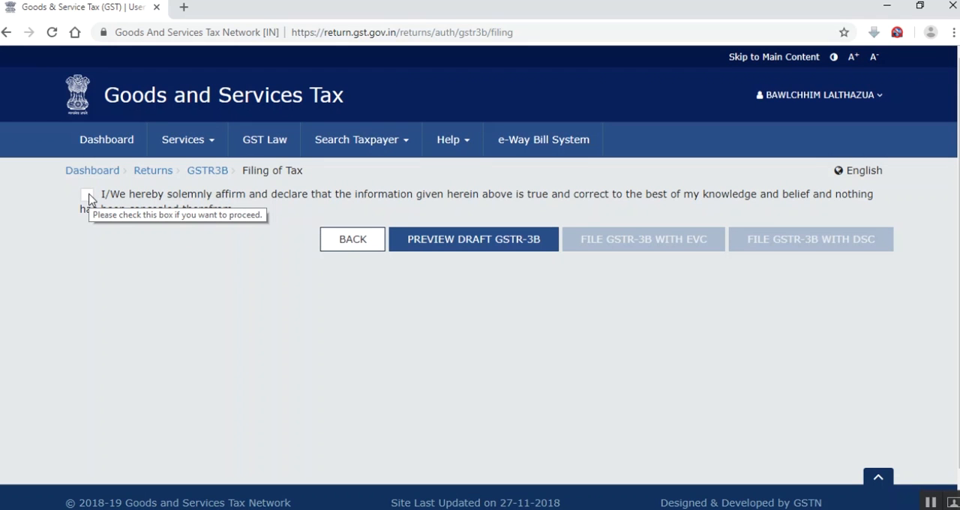
Affirm the GSTR-3B declaration and choose the taxpayer as authorised signatory
click(88, 196)
click(135, 255)
click(158, 281)
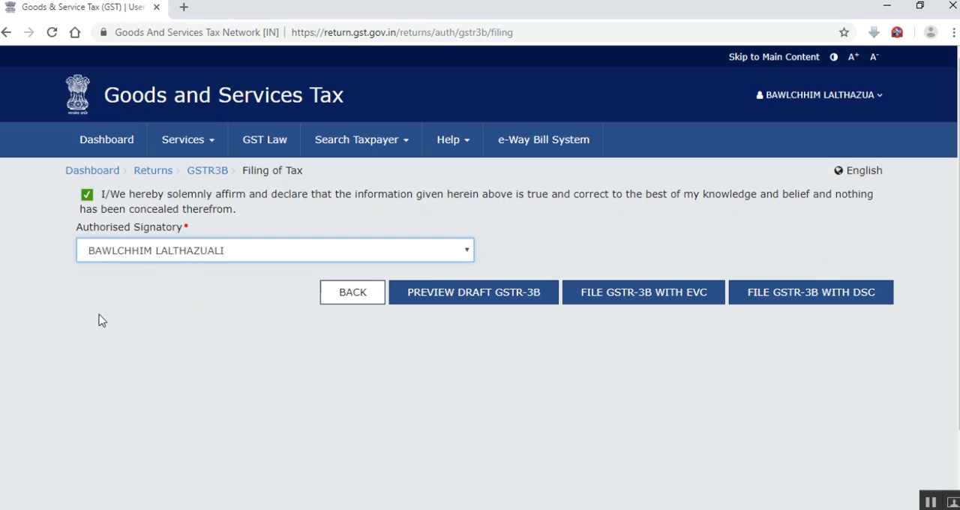
File the October GSTR-3B with EVC, accepting the late fee notice, then enter and verify the one-time password
click(638, 302)
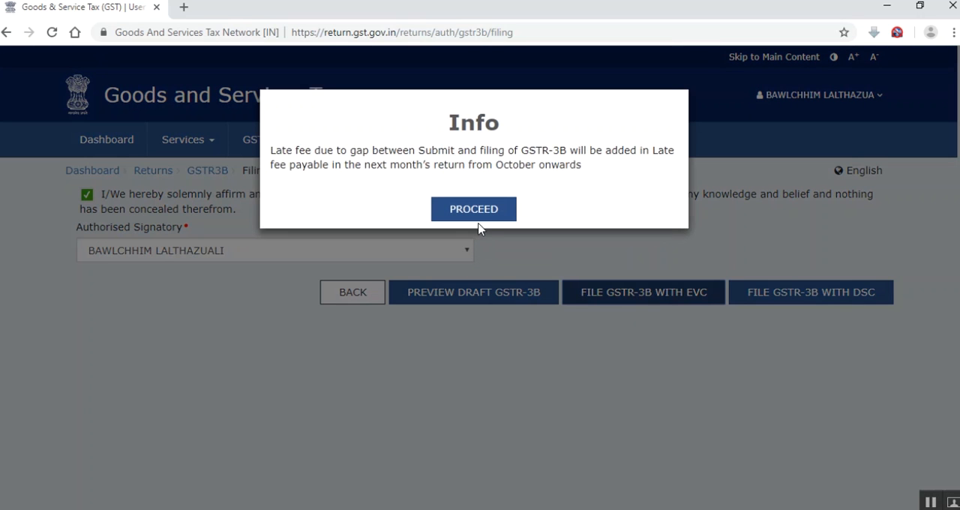
drag(275, 149, 585, 164)
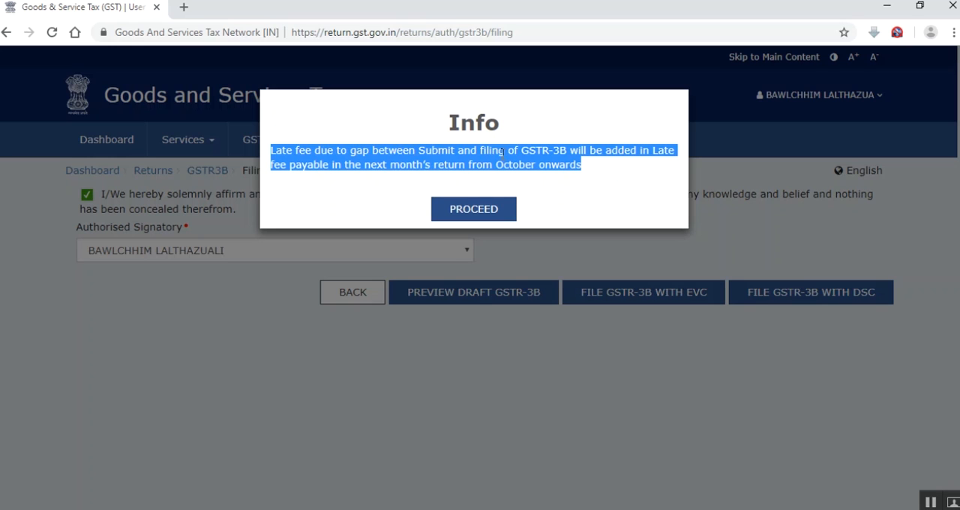
click(492, 210)
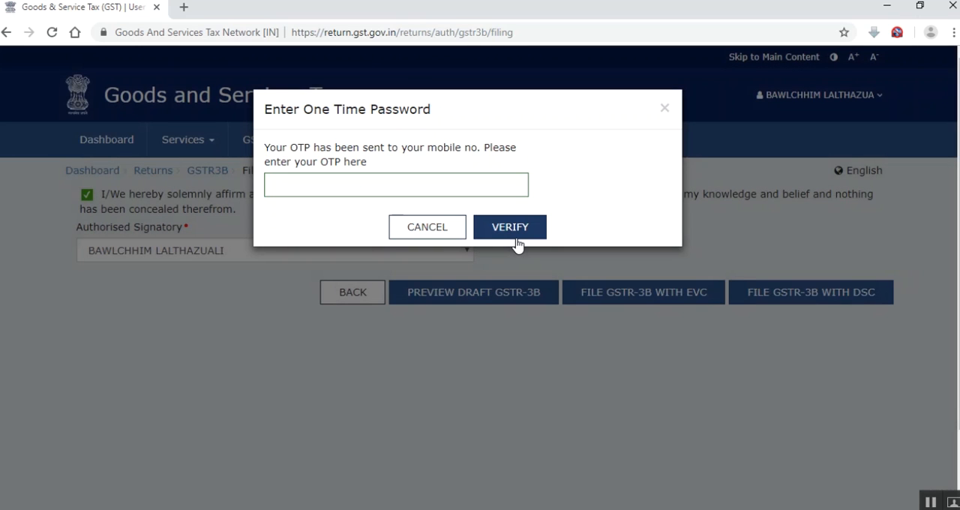
key(ctrl+v)
click(508, 223)
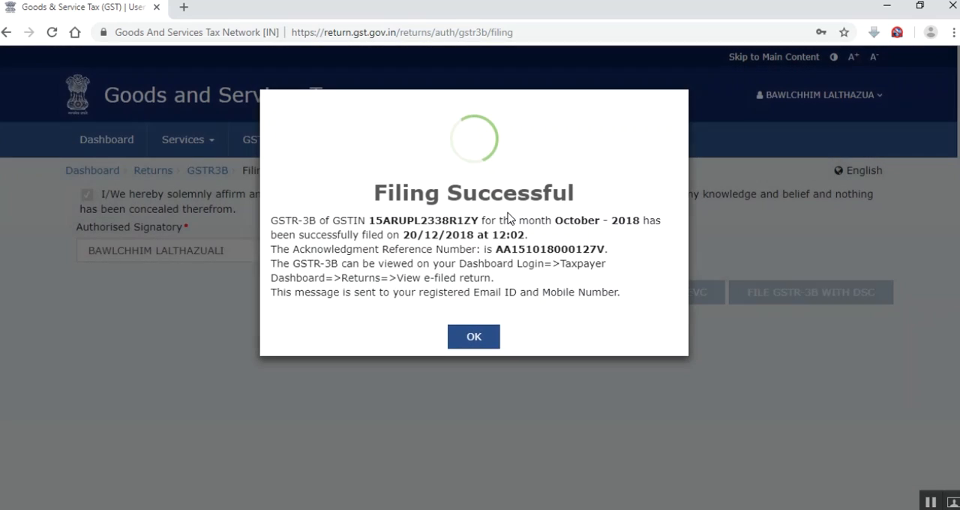
click(479, 339)
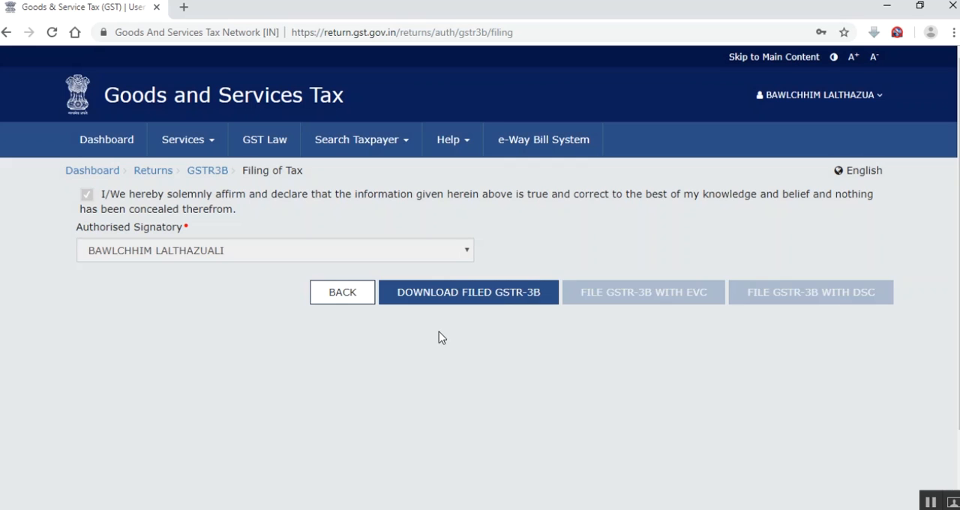
Search the Returns Dashboard for October 2018-19 and check the filing status of GSTR1 and GSTR3B
click(214, 151)
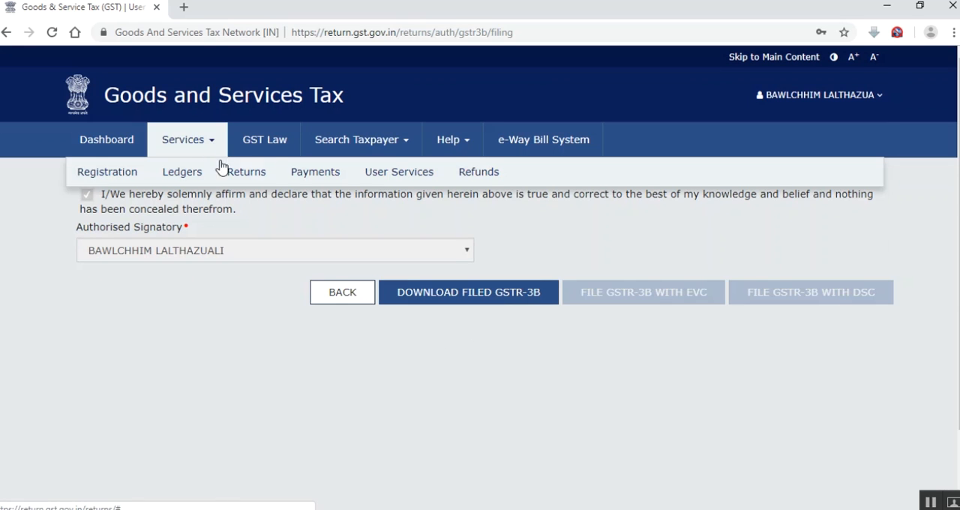
mouse_move(236, 180)
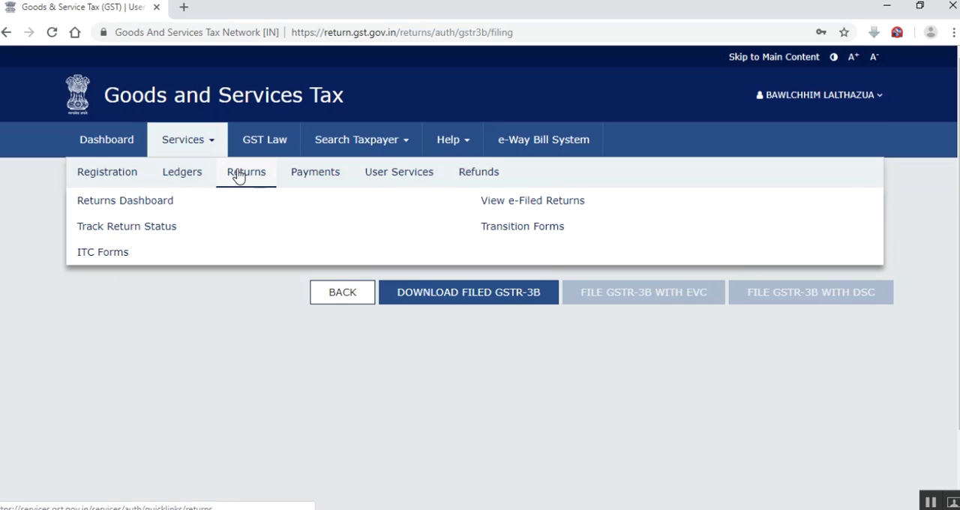
click(162, 201)
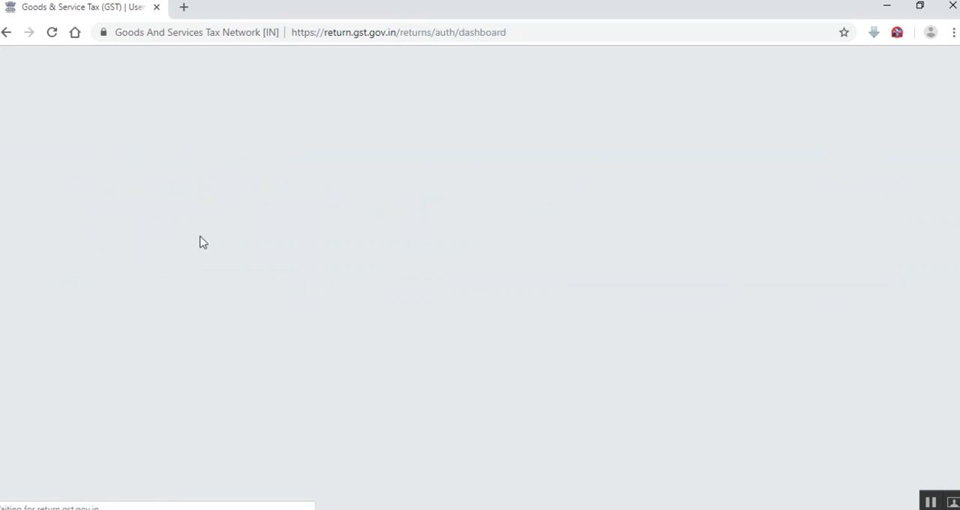
click(398, 270)
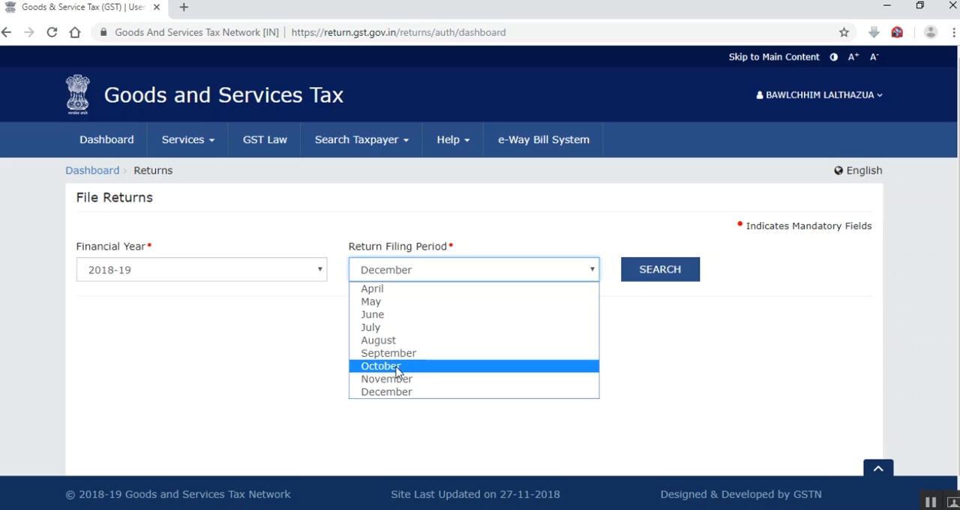
click(396, 367)
click(649, 272)
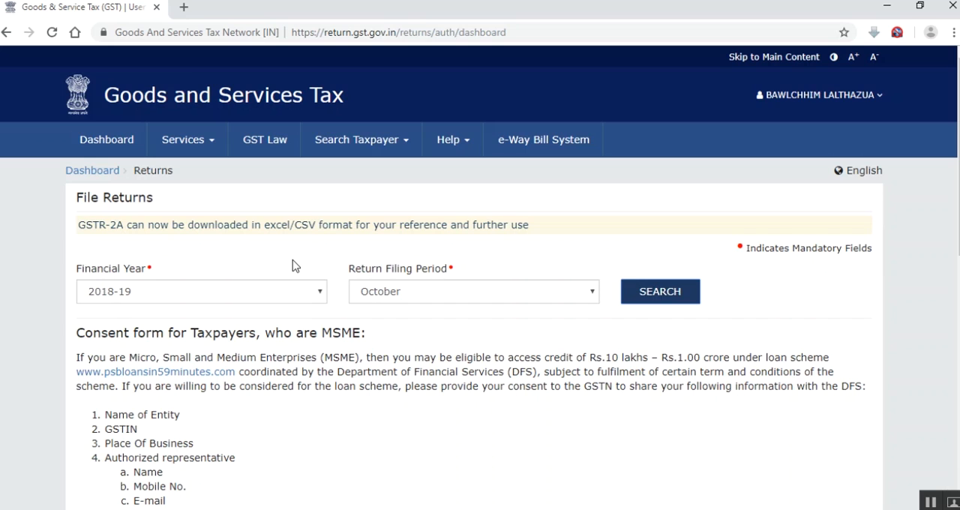
scroll(292, 265, down, 8)
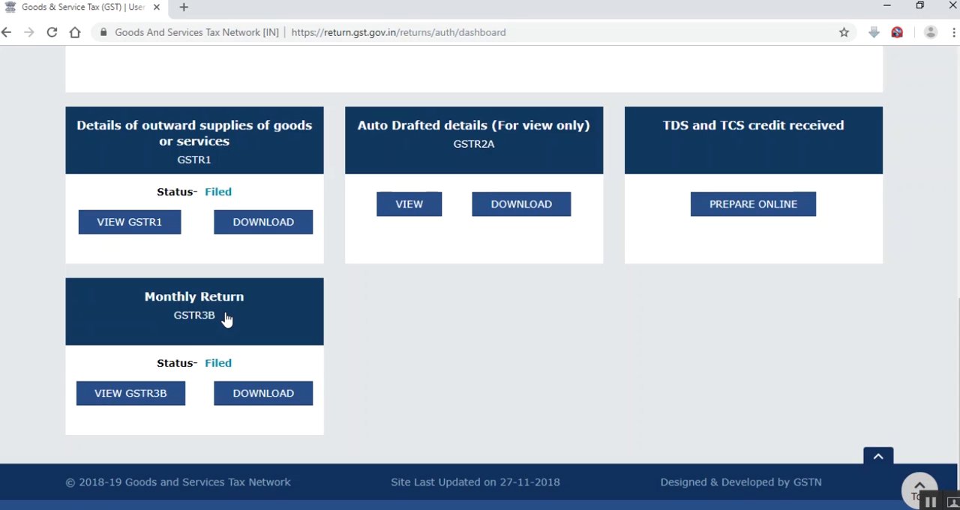
scroll(226, 318, up, 10)
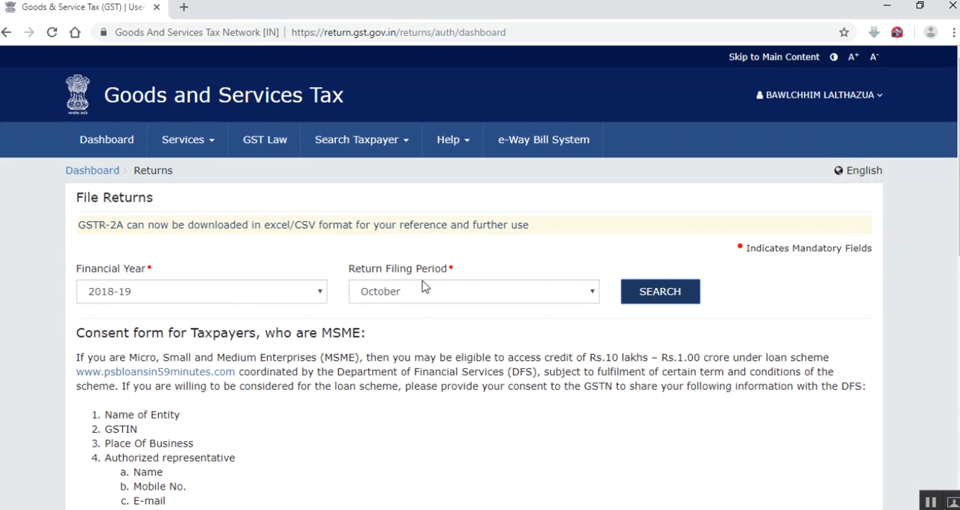
Search for the November 2018-19 returns and look at the GSTR1 and GSTR3B due dates
click(425, 291)
click(413, 400)
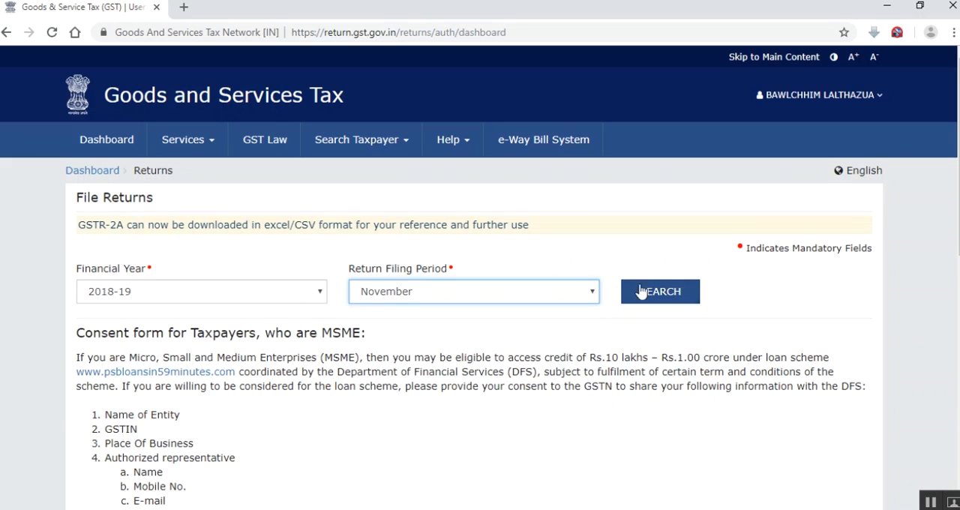
click(651, 294)
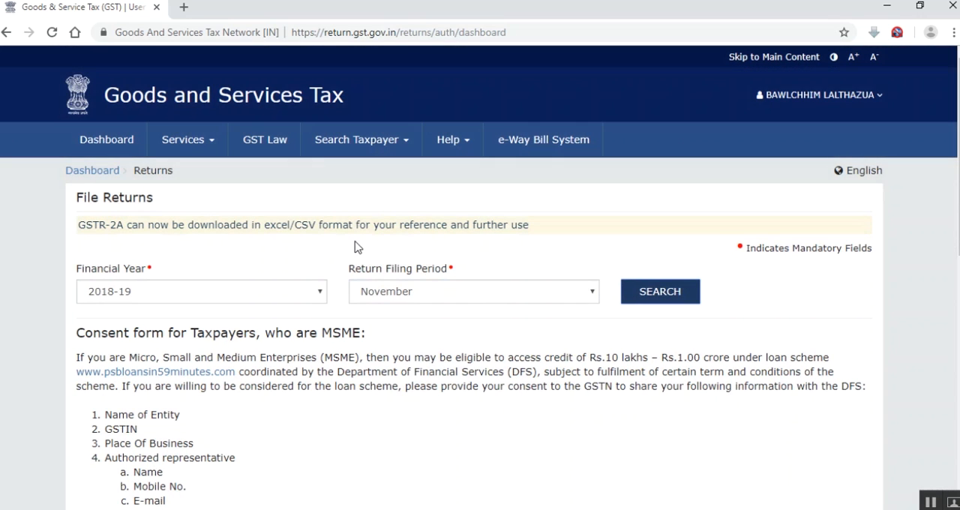
scroll(355, 243, down, 4)
scroll(355, 241, down, 3)
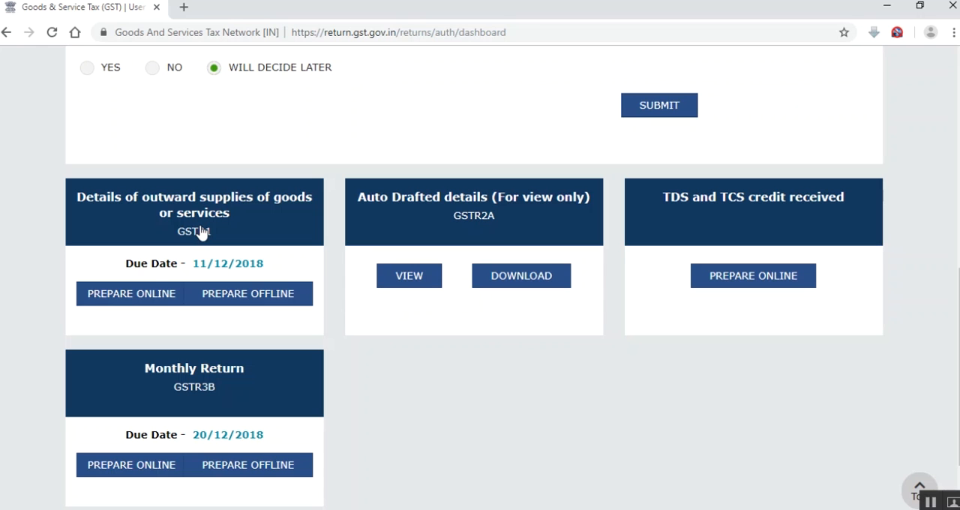
Open the November GSTR3B monthly return and dismiss the late-fee liability notice
scroll(201, 234, down, 1)
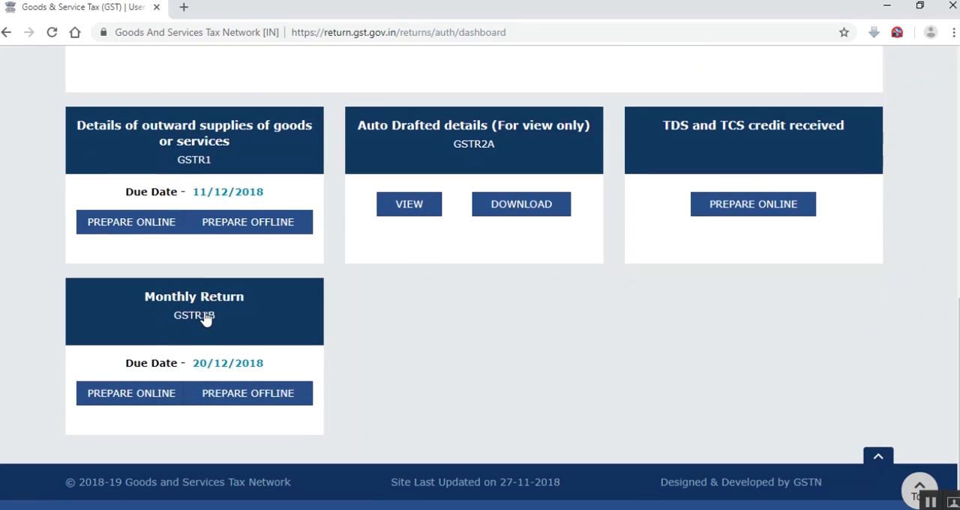
click(245, 318)
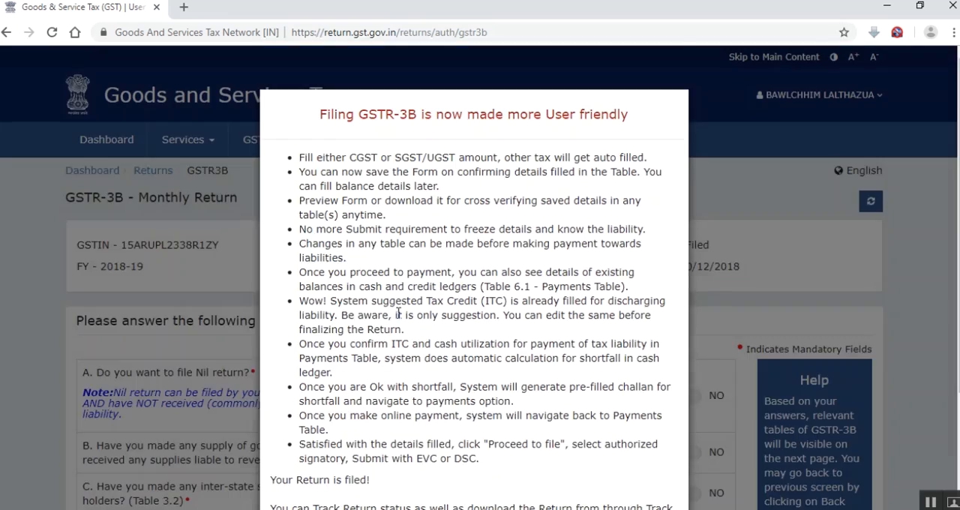
scroll(442, 424, down, 3)
click(469, 442)
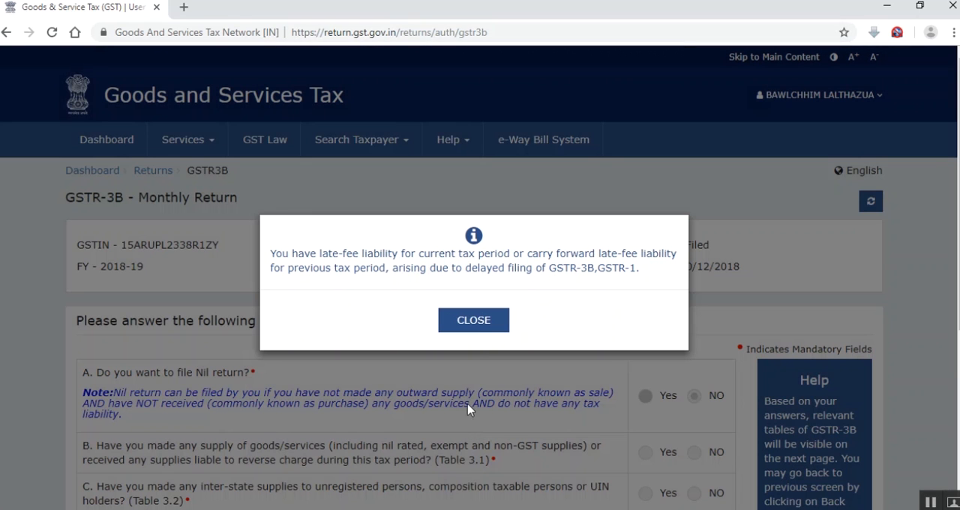
click(468, 323)
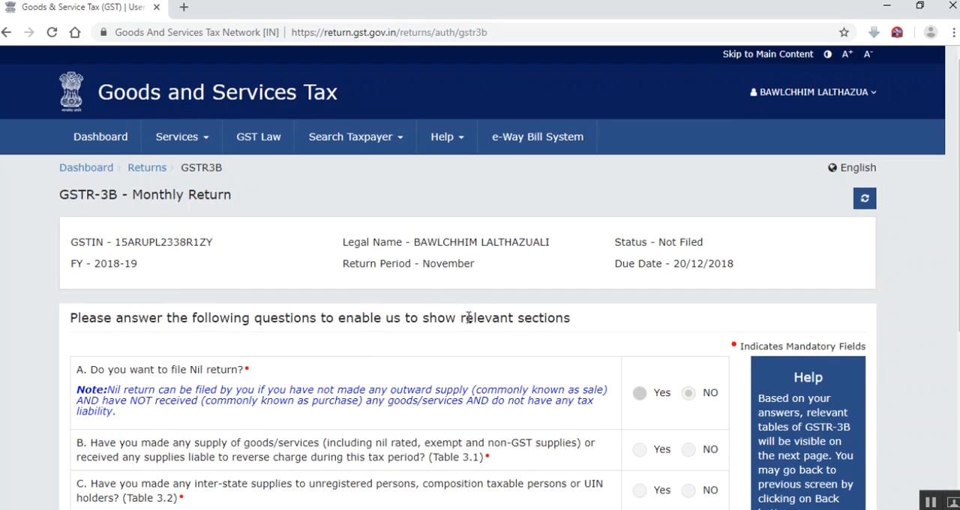
Answer No to GSTR-3B questions B, C, D and E, and continue to the return's summary tiles
scroll(615, 293, down, 2)
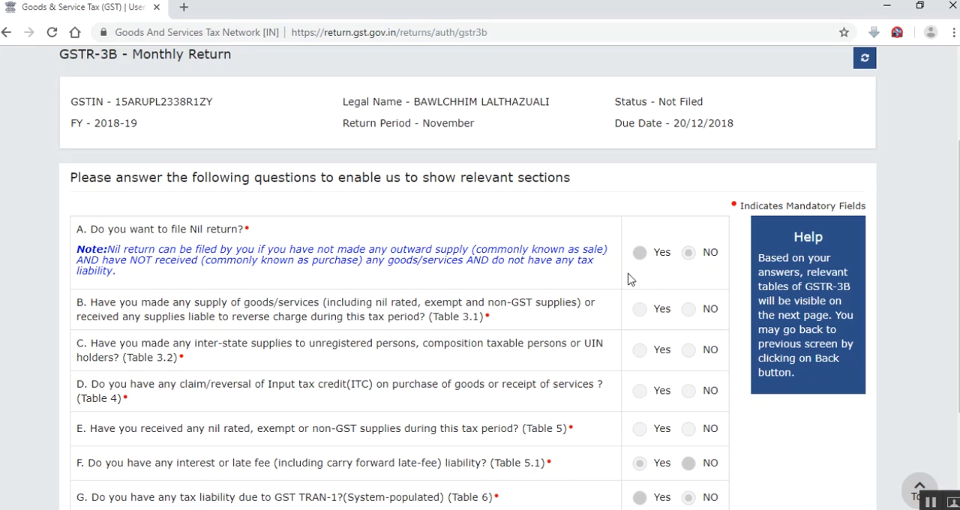
scroll(589, 278, down, 2)
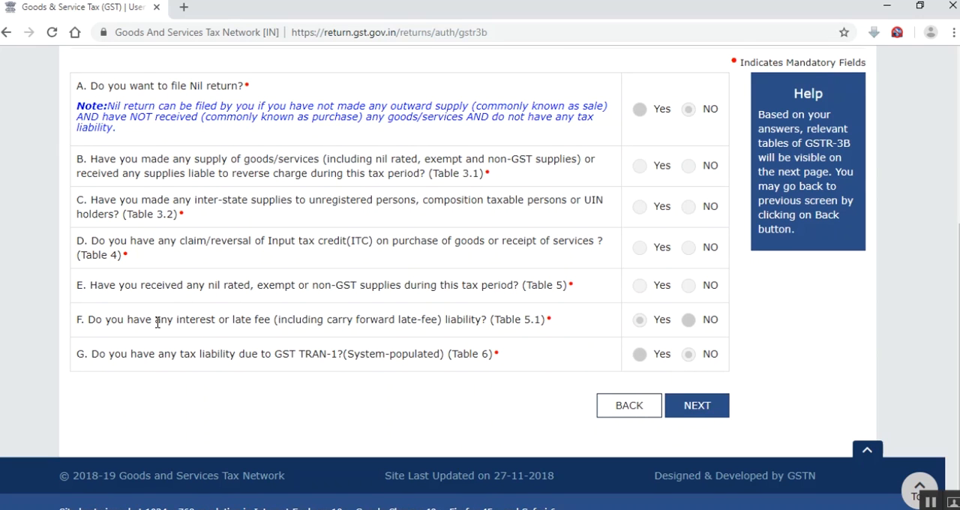
scroll(158, 323, down, 1)
click(689, 156)
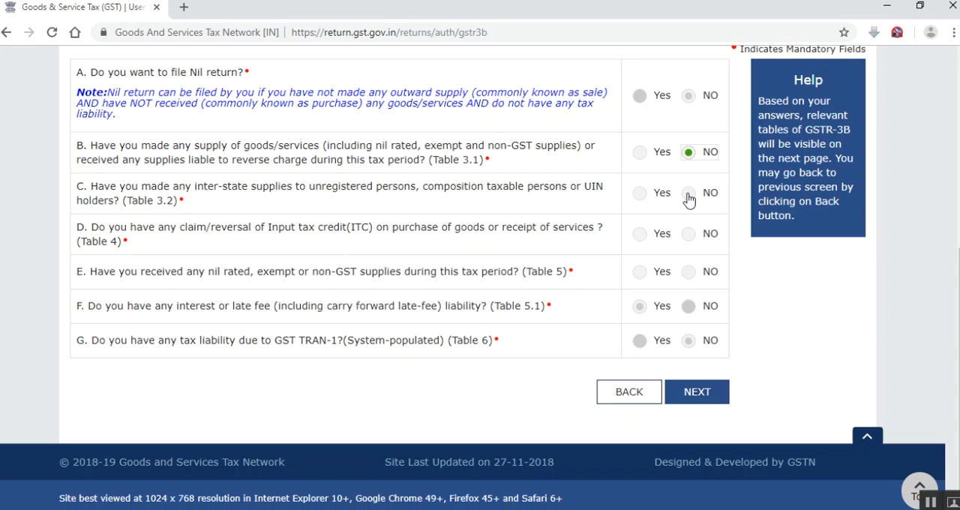
click(688, 195)
click(689, 273)
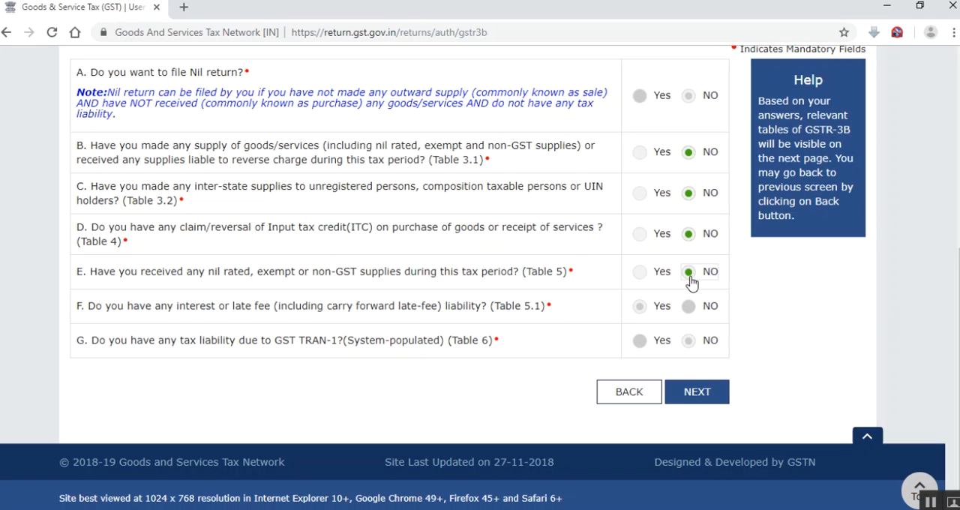
click(698, 396)
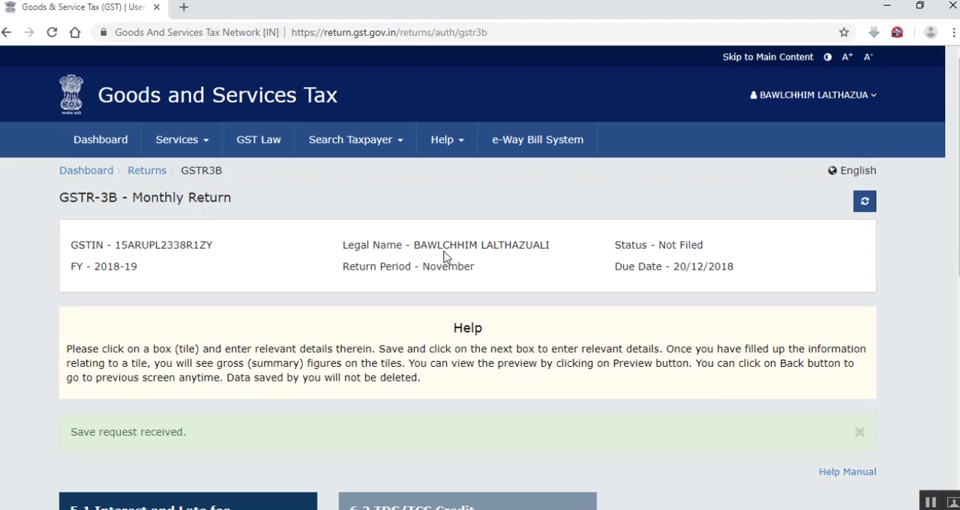
Open the 5.1 Interest and Late fee section and confirm its details without entering any interest
scroll(436, 316, down, 3)
scroll(300, 294, down, 2)
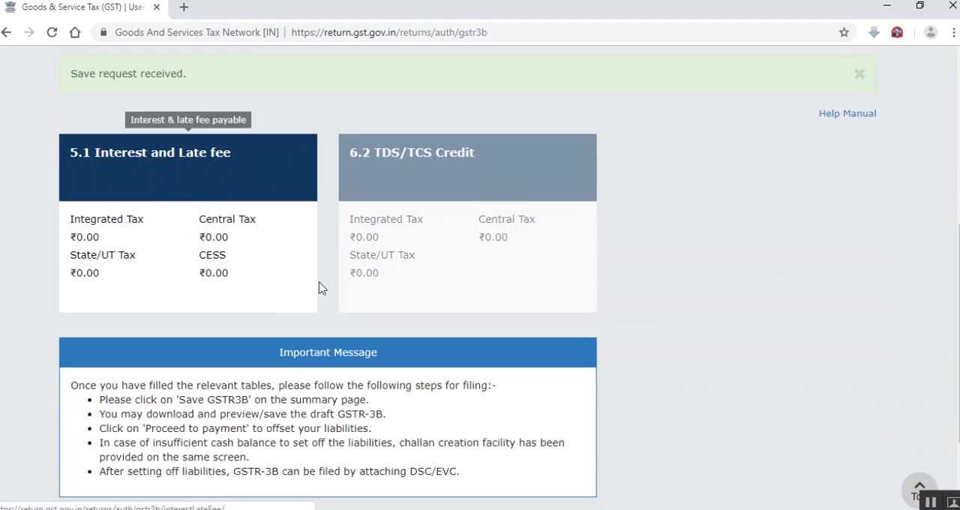
click(182, 182)
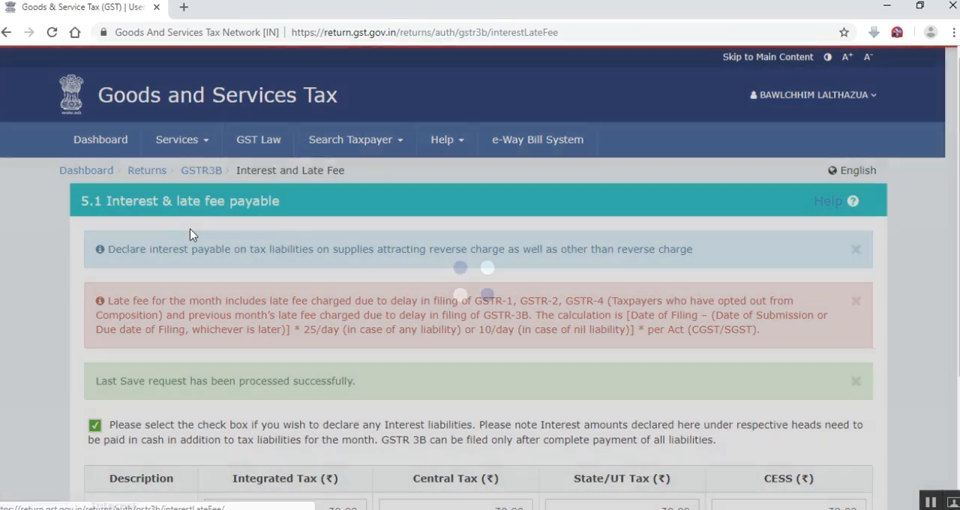
scroll(190, 235, down, 3)
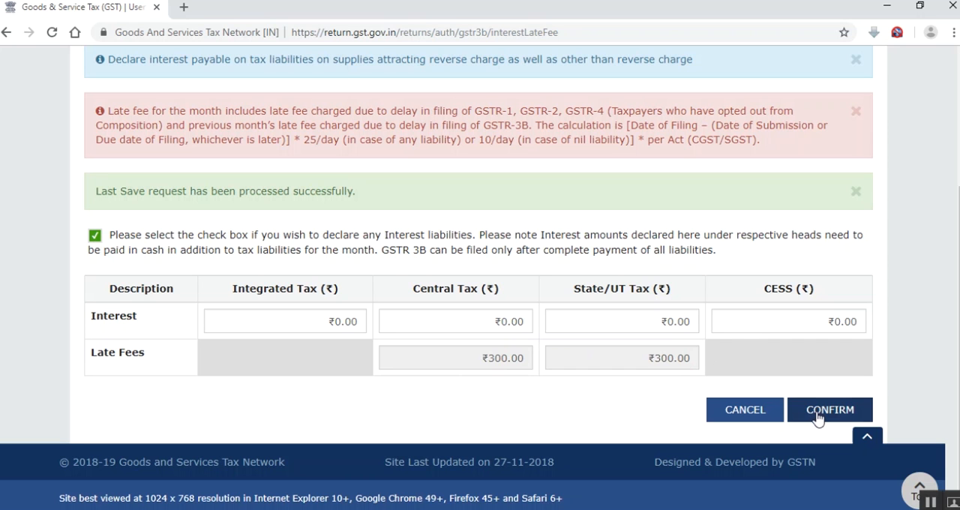
click(817, 411)
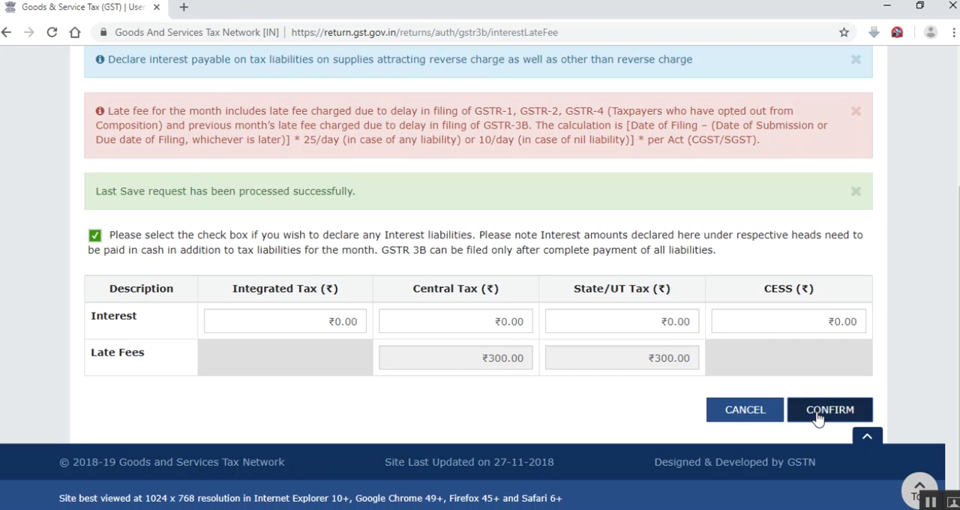
Save the November GSTR-3B with the confirmed interest and late fee details
scroll(465, 375, down, 5)
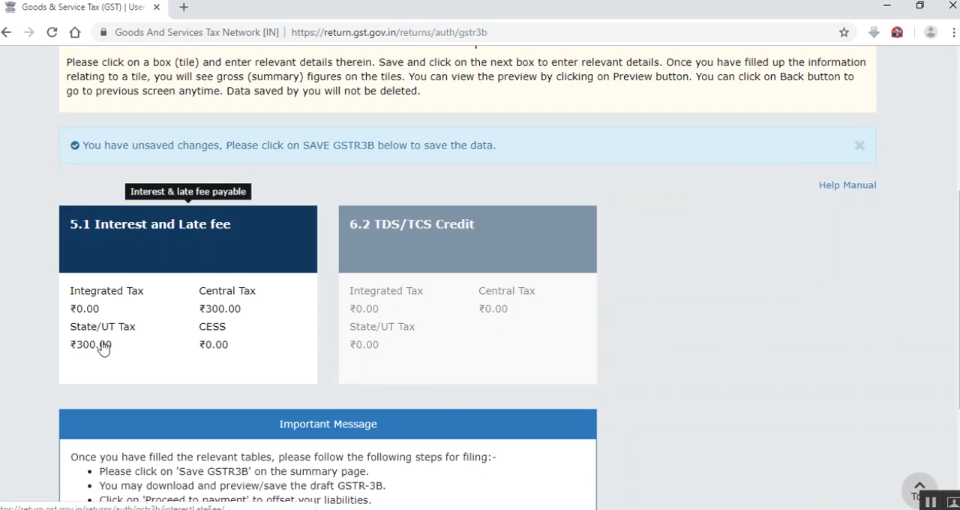
scroll(104, 347, down, 3)
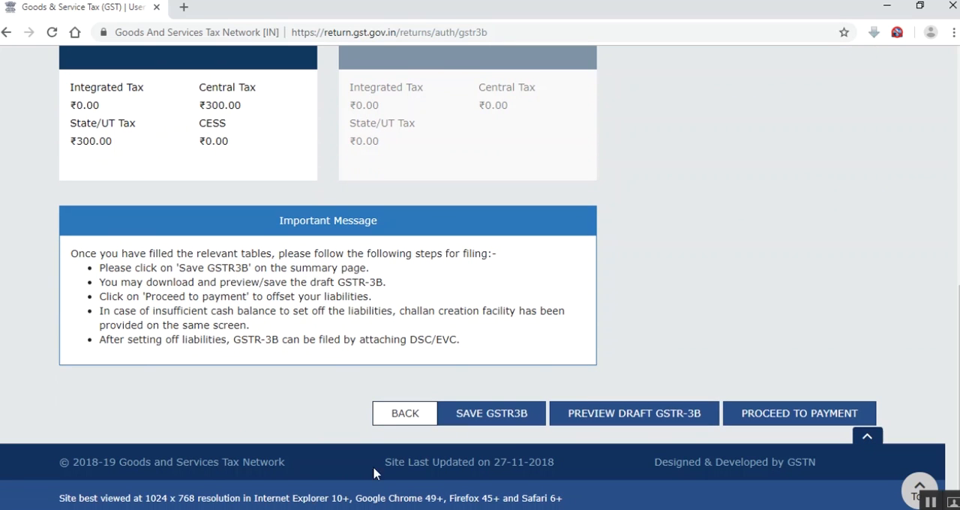
click(505, 415)
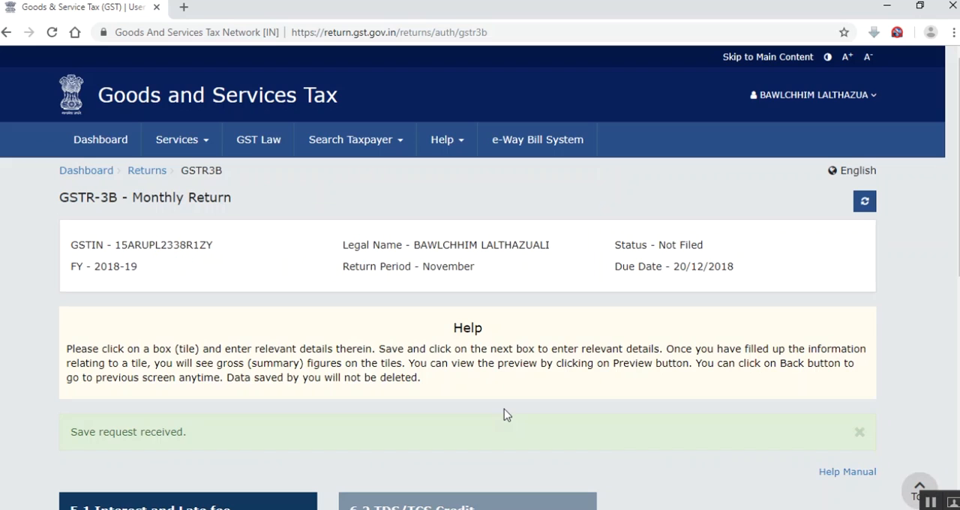
Try to proceed to payment, dismiss the error dialog and refresh the GSTR-3B page
scroll(381, 343, down, 3)
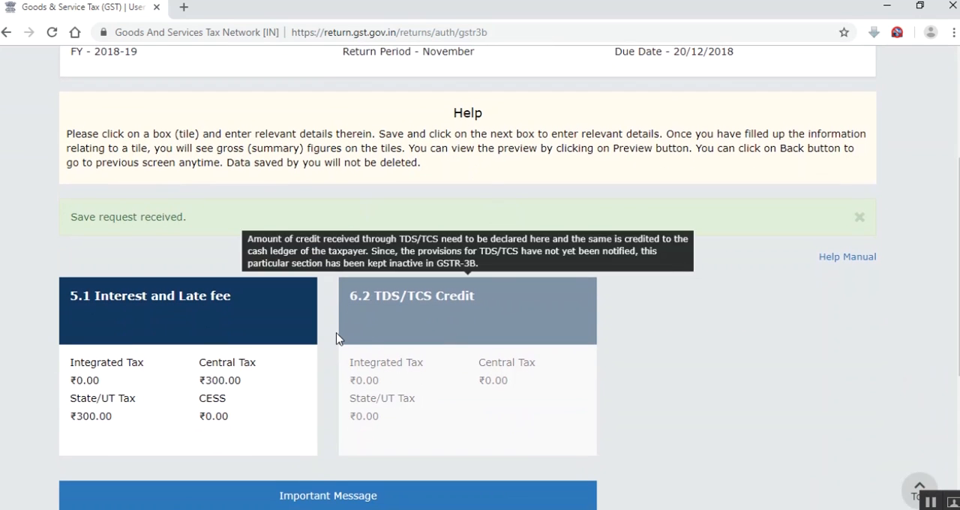
scroll(327, 332, down, 3)
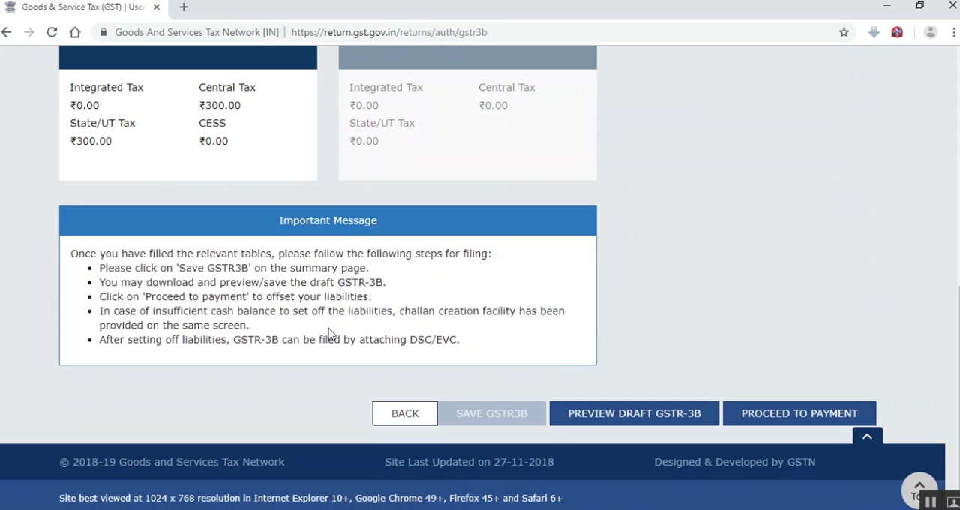
click(781, 426)
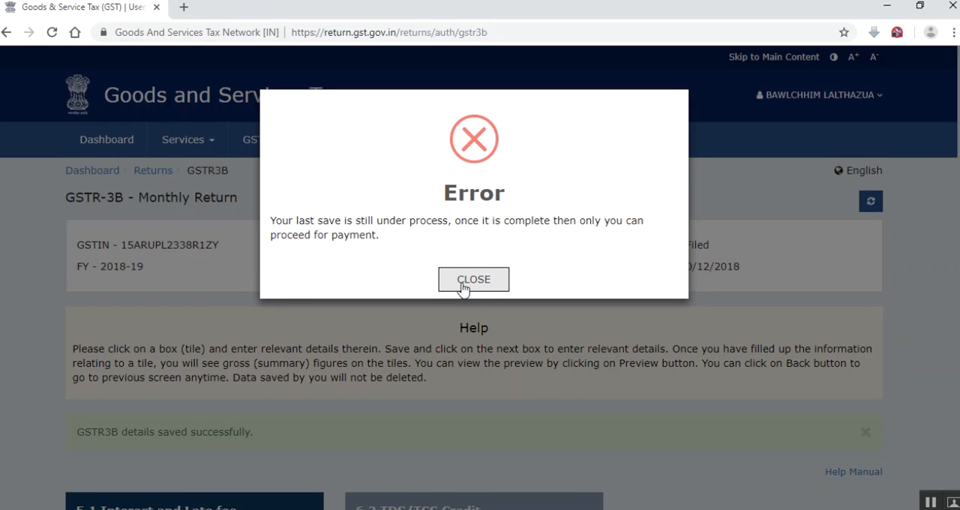
click(465, 283)
click(870, 203)
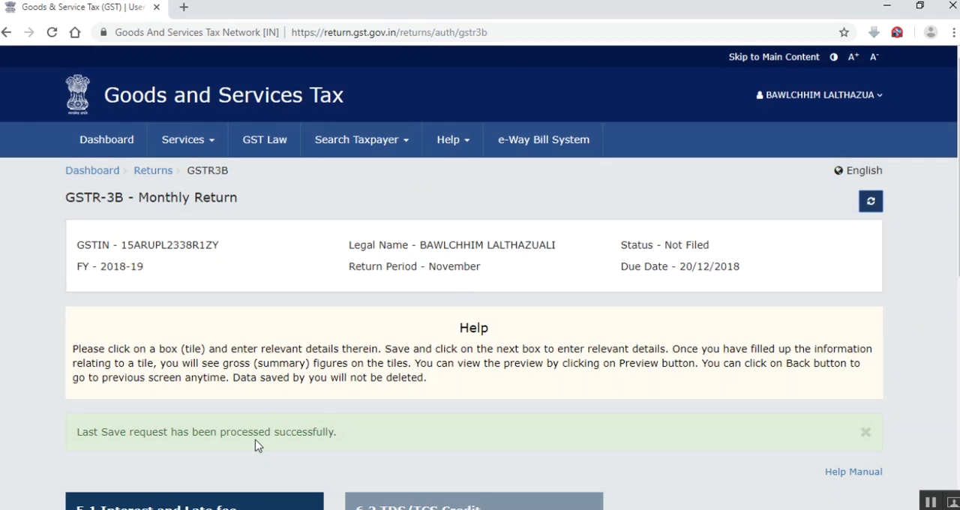
Proceed to payment of tax and check the cash ledger balance, late fee payable and additional cash required columns
scroll(259, 439, down, 1)
scroll(368, 359, down, 5)
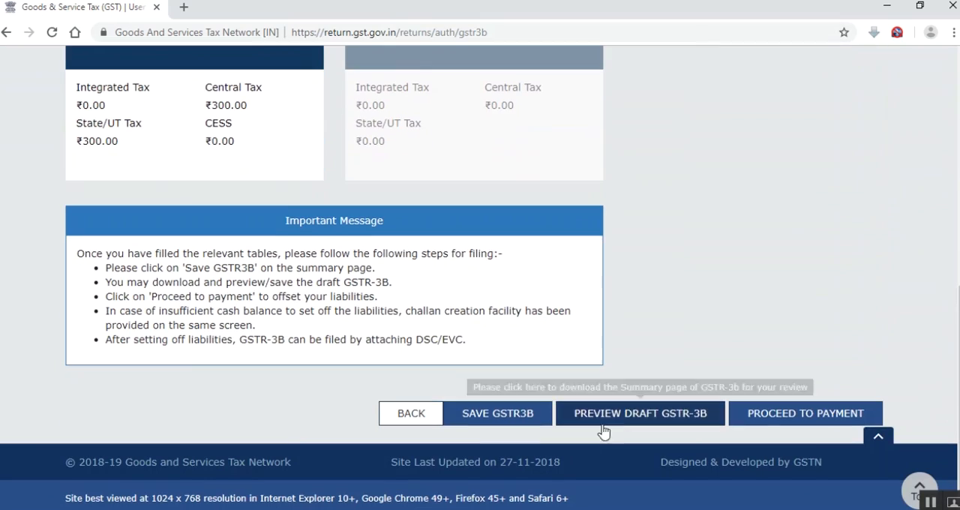
click(776, 414)
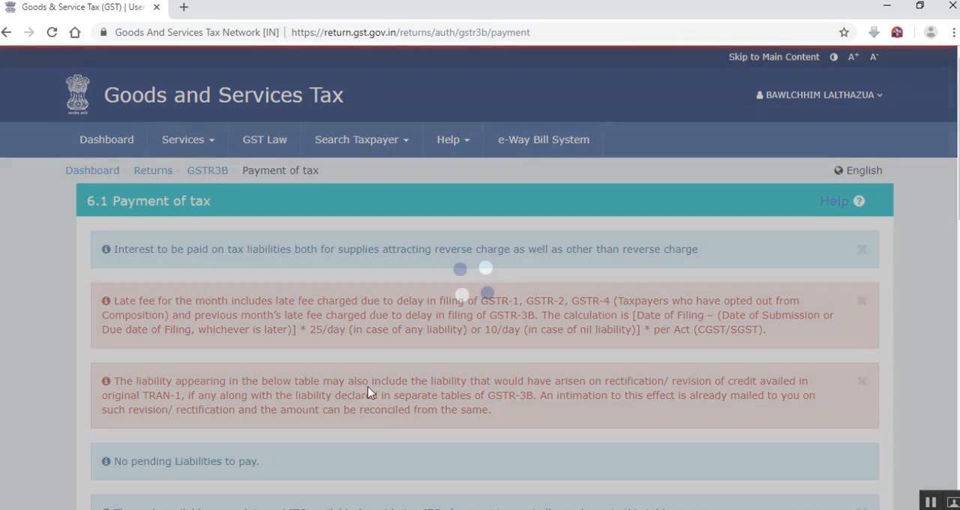
scroll(322, 390, down, 10)
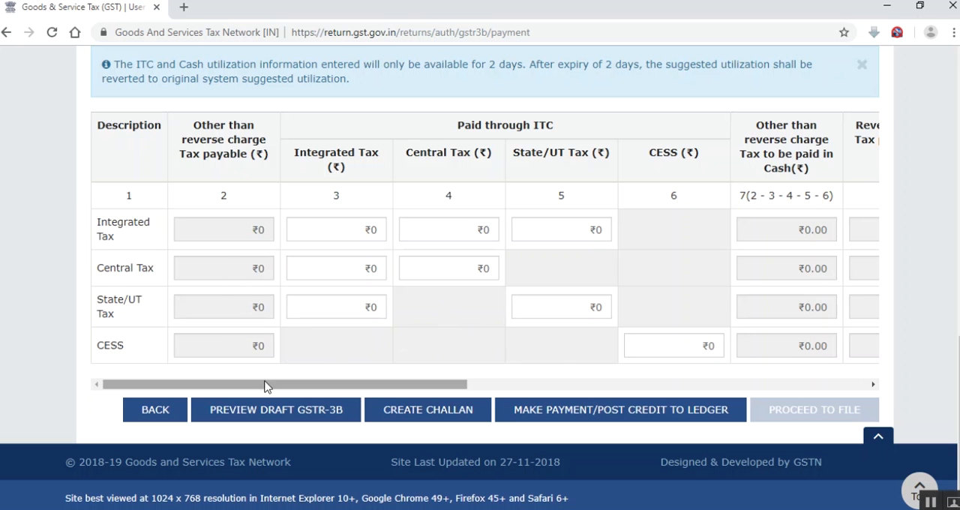
scroll(350, 302, up, 5)
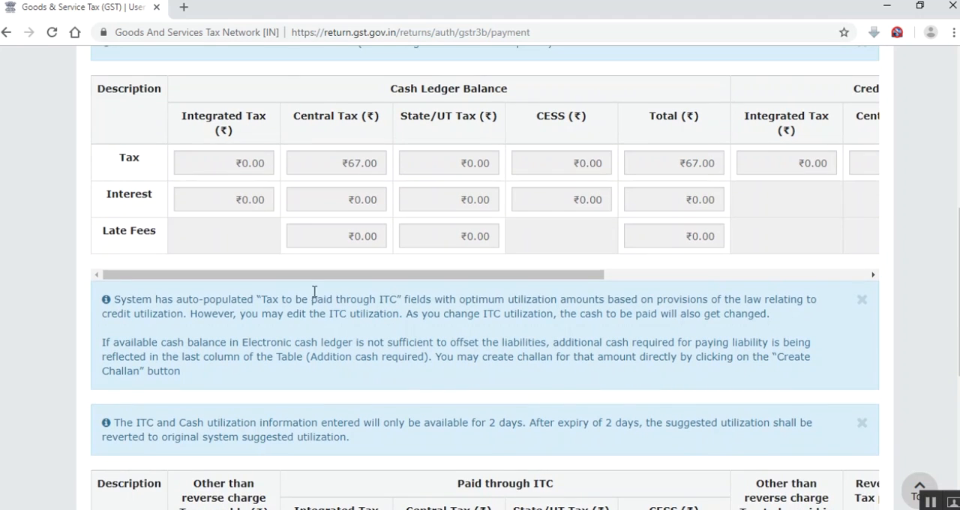
scroll(318, 300, up, 1)
scroll(321, 255, down, 4)
scroll(319, 255, down, 2)
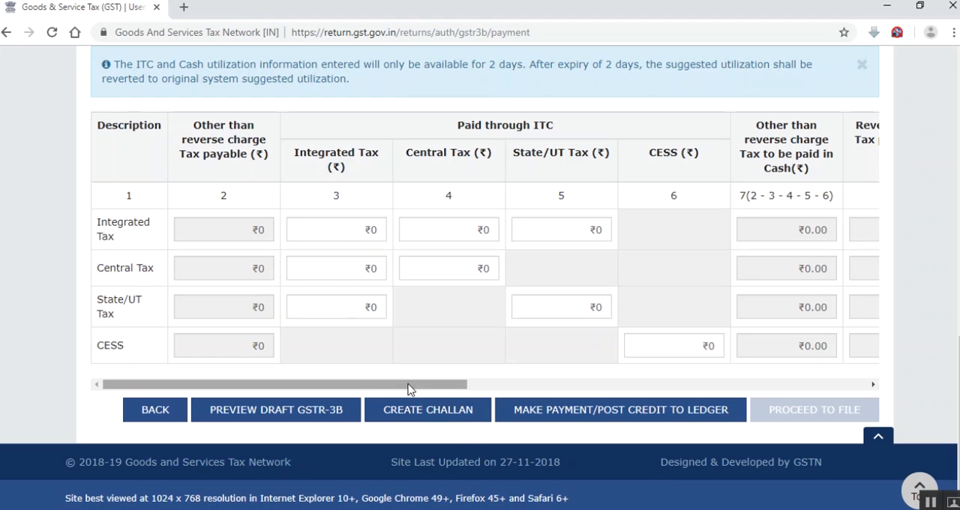
drag(409, 389, 807, 388)
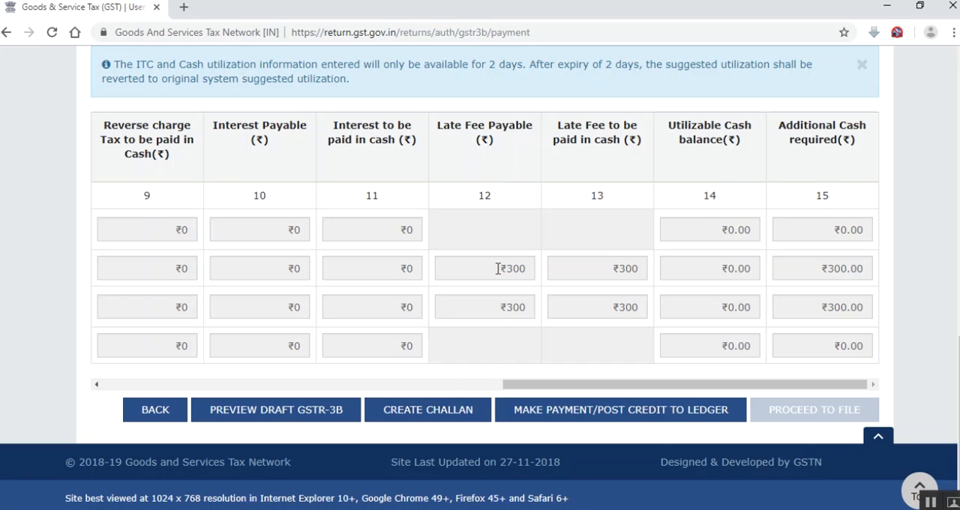
Create a challan for the late fee, review its tax liability table and generate it with E-Payment as the payment mode
click(455, 412)
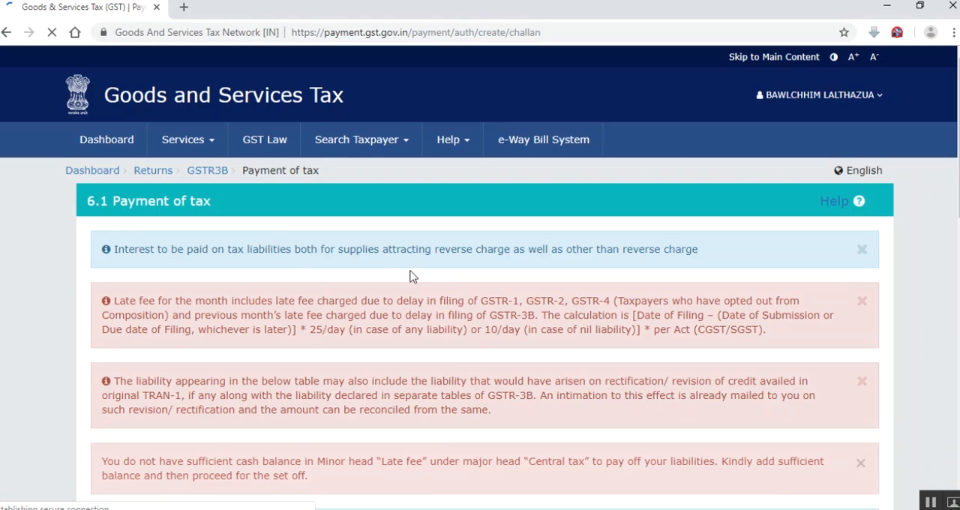
scroll(246, 268, down, 1)
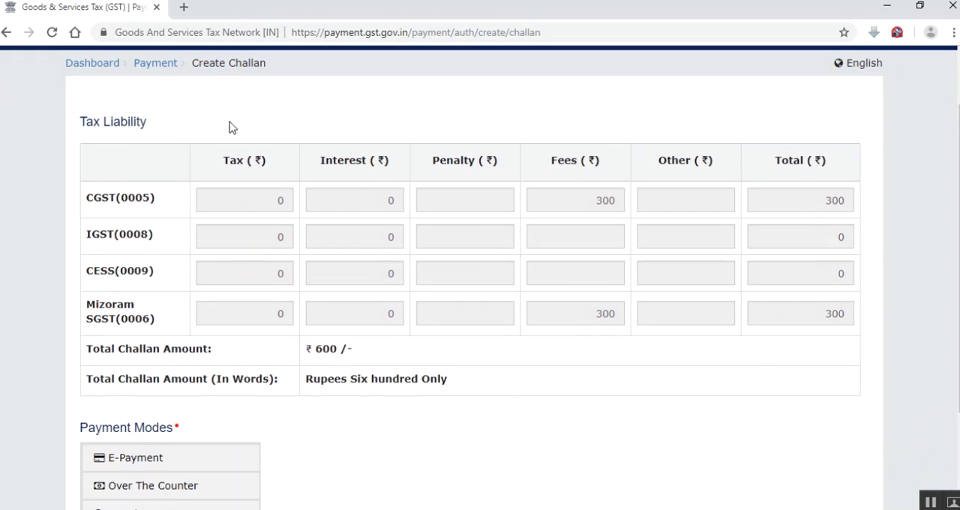
scroll(779, 276, up, 1)
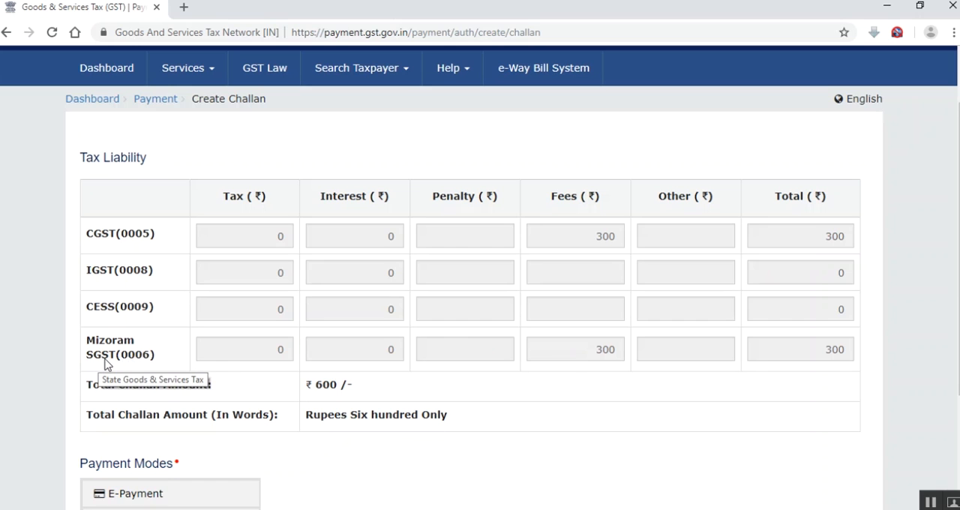
scroll(253, 382, down, 3)
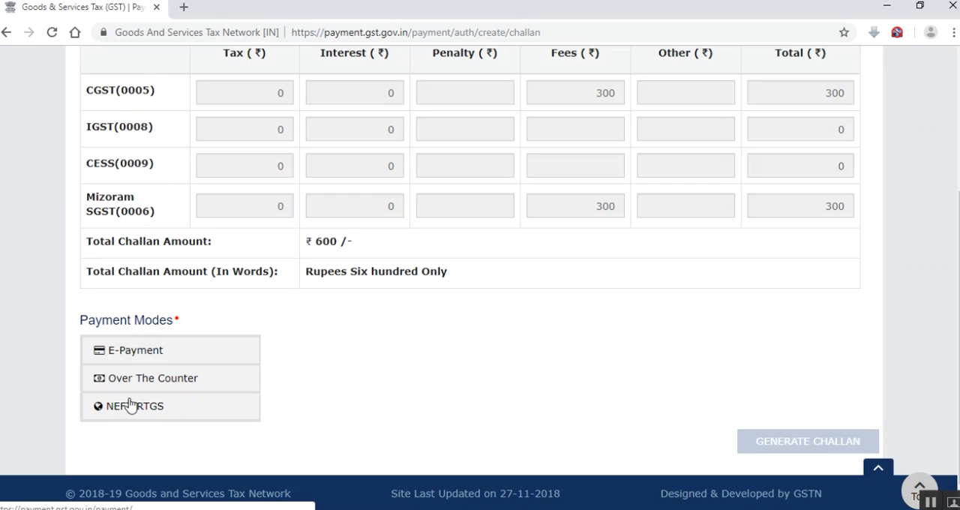
click(127, 351)
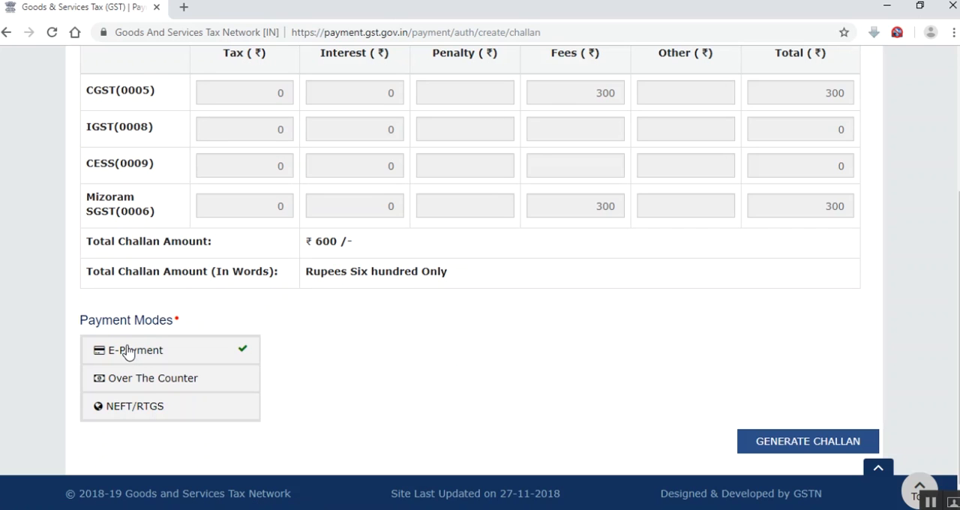
scroll(777, 442, down, 1)
click(778, 416)
Choose Net Banking as the e-payment mode for the challan and State Bank of India as the bank
scroll(338, 323, down, 2)
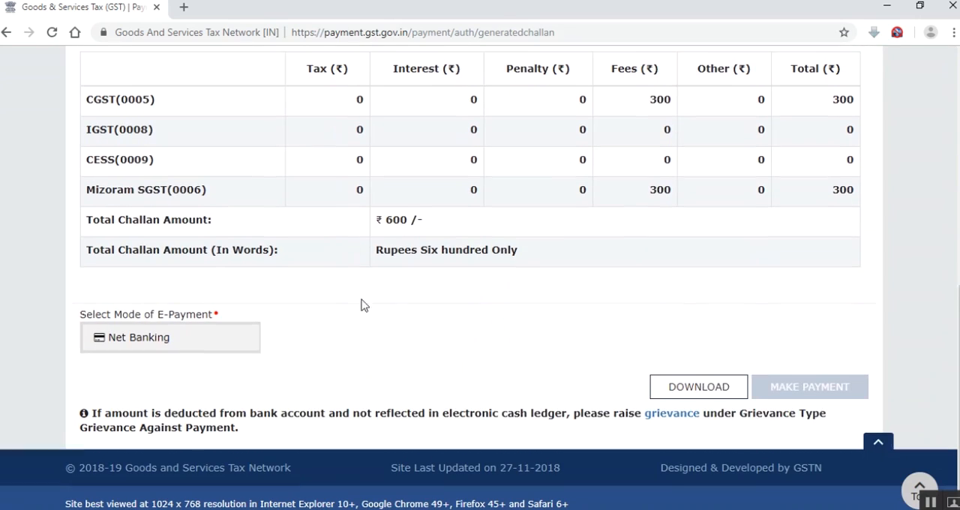
click(143, 333)
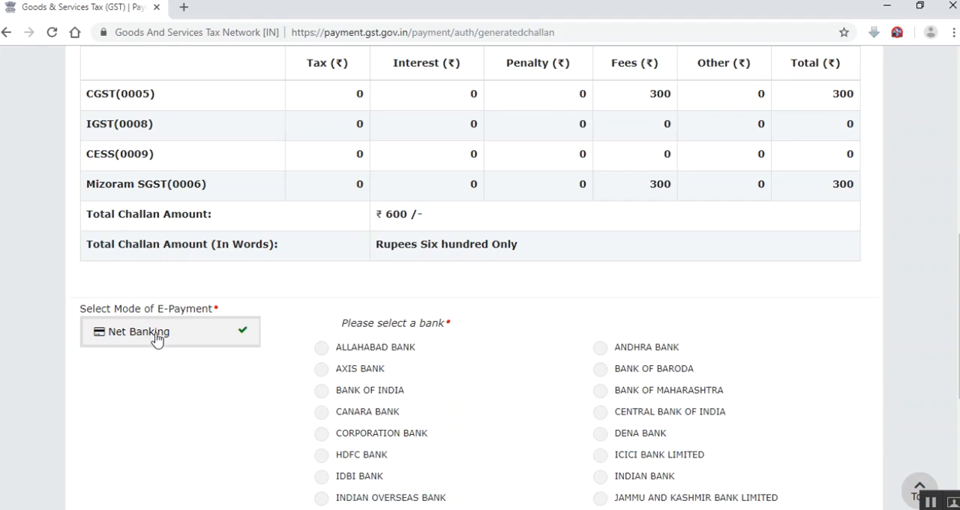
scroll(289, 333, down, 3)
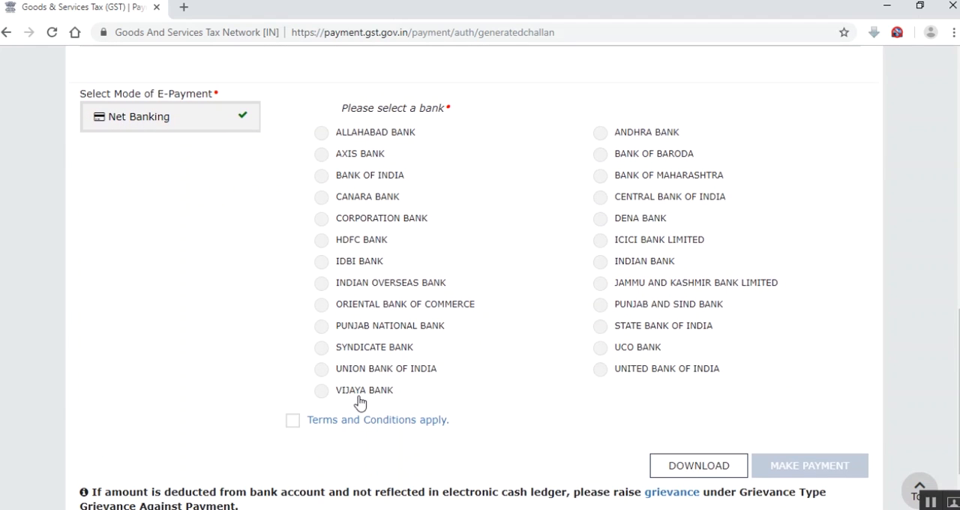
click(600, 327)
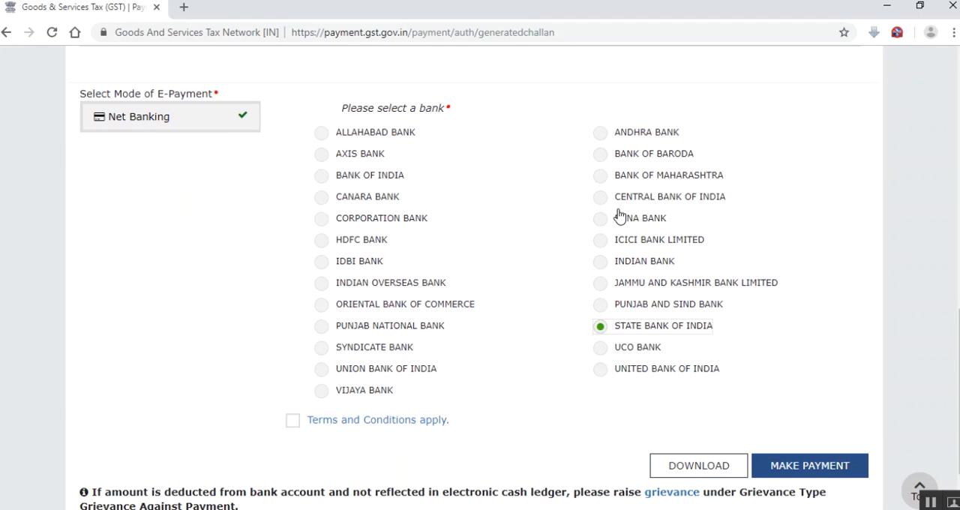
Accept the terms and conditions for the State Bank of India net banking payment and proceed to make the payment
click(293, 423)
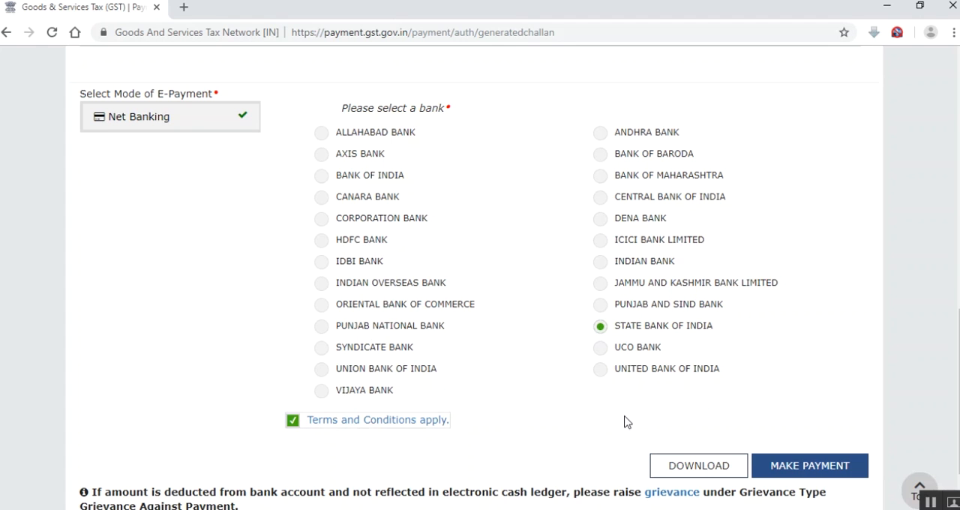
scroll(702, 410, down, 1)
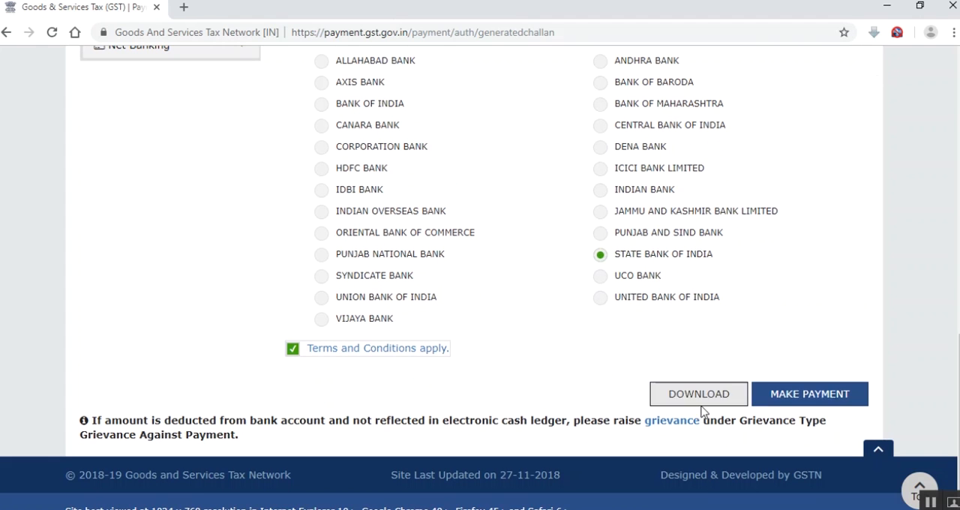
click(791, 396)
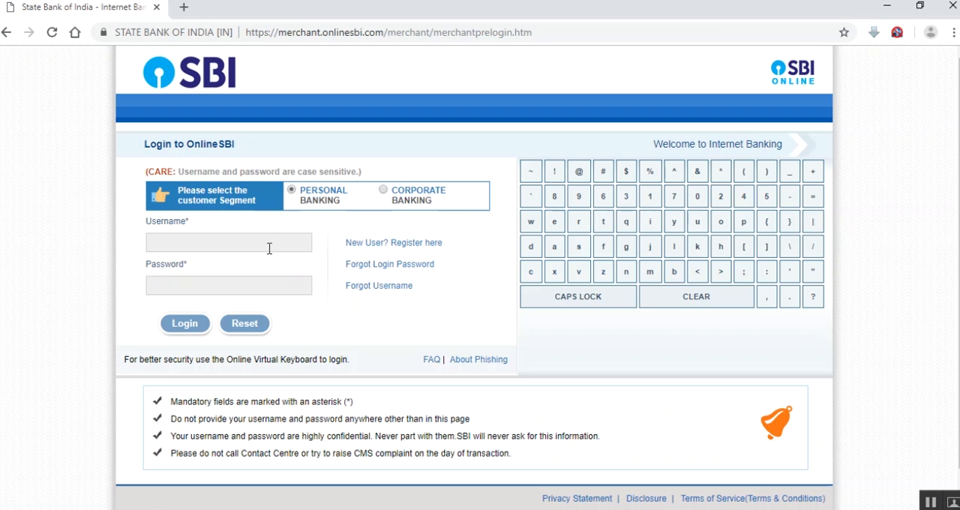
Log in to OnlineSBI personal banking with the account username and password
click(270, 241)
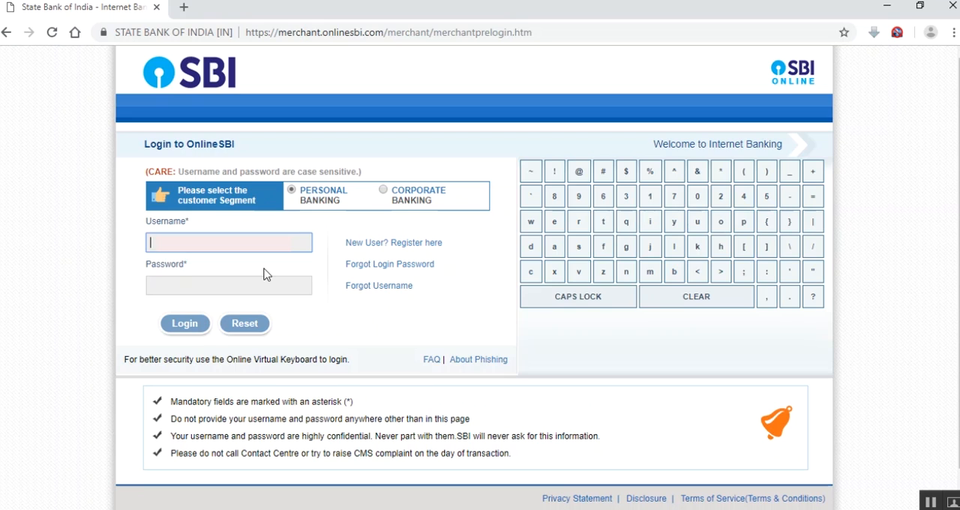
click(262, 275)
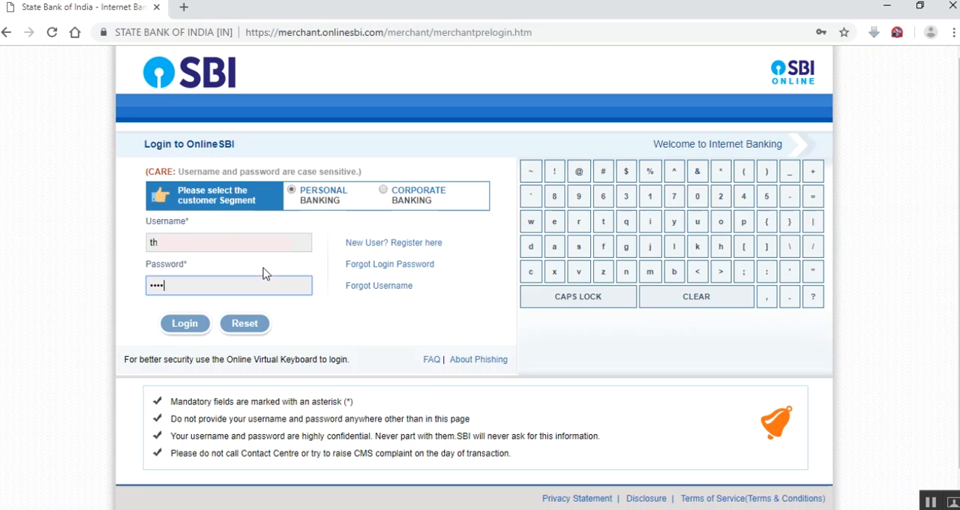
click(191, 327)
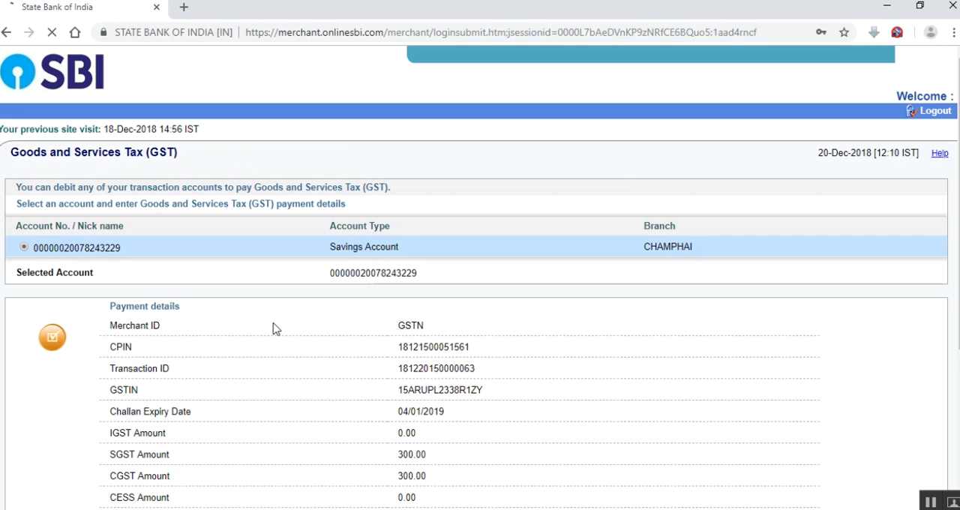
Review the GST payment details, including the total amount and amount in words, and confirm the transaction on both bank pages
scroll(272, 326, down, 2)
scroll(245, 306, down, 1)
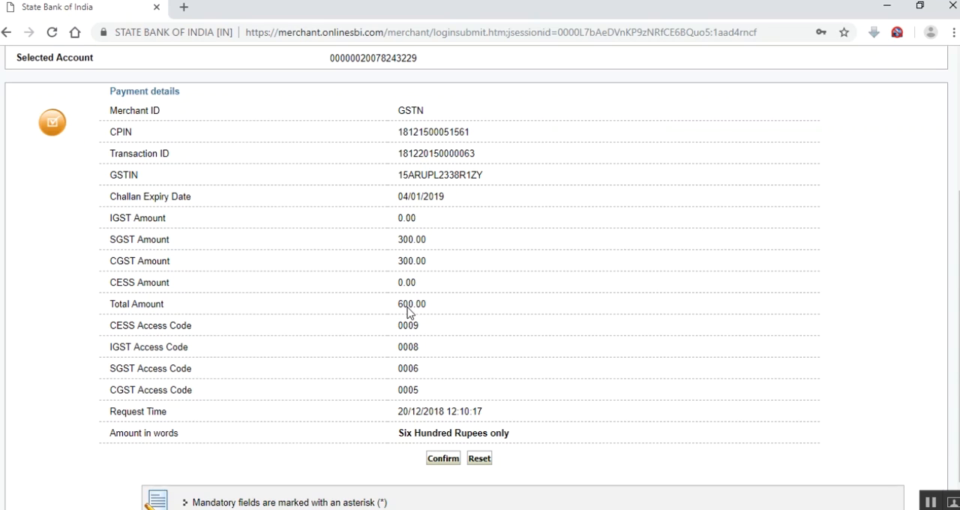
drag(399, 306, 413, 306)
drag(398, 436, 521, 452)
click(449, 459)
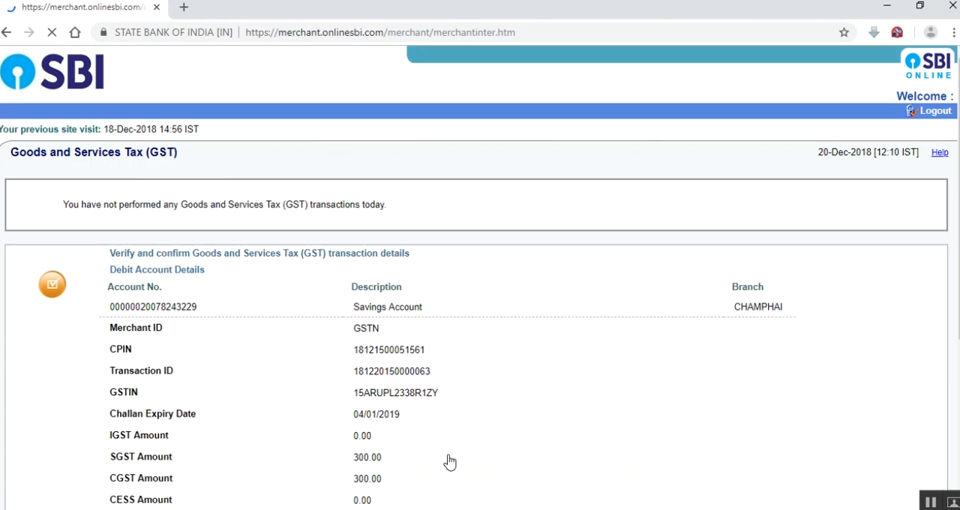
scroll(440, 437, down, 4)
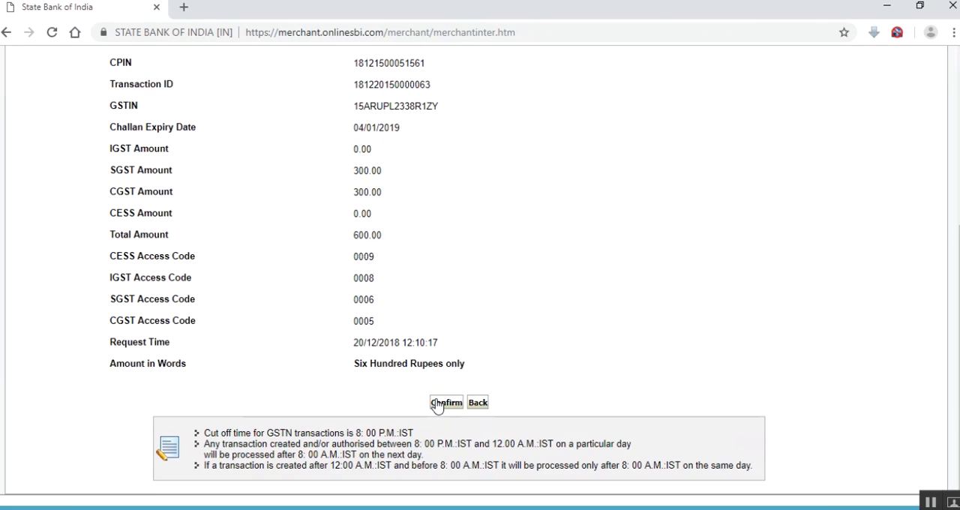
click(438, 404)
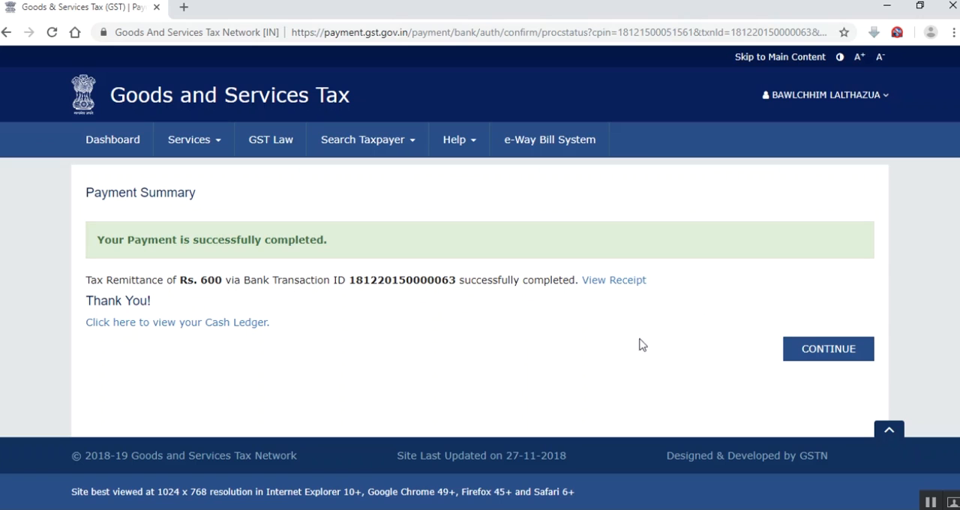
Continue from the payment summary to the GSTR-3B payment of tax page and check the cash ledger balance table
click(803, 355)
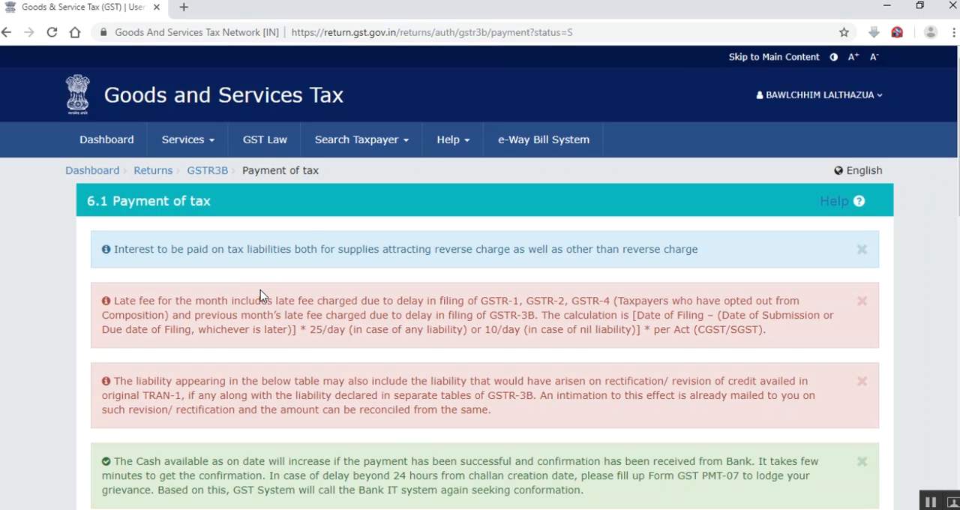
scroll(261, 293, down, 1)
scroll(260, 295, down, 2)
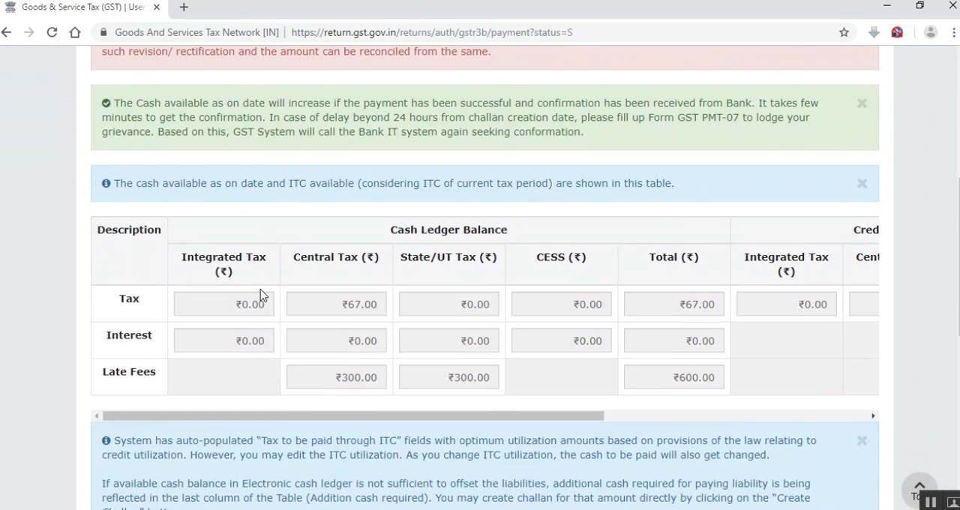
drag(364, 417, 403, 417)
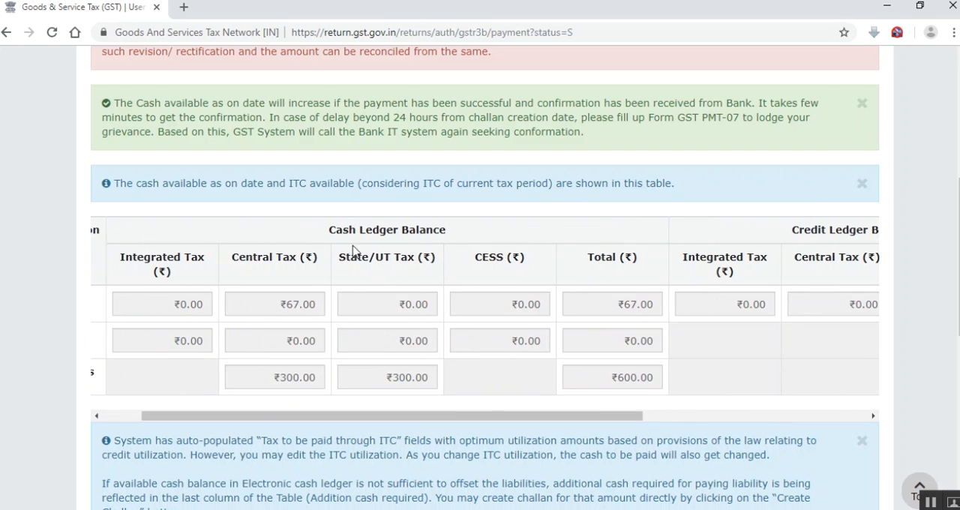
drag(323, 419, 285, 420)
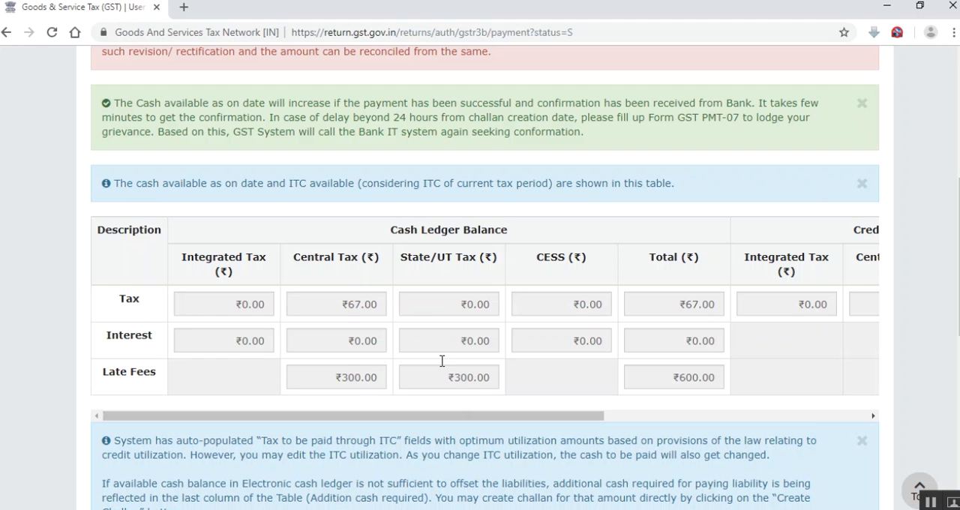
Examine the late fee payable, utilizable cash balance and additional cash required columns in the tax payment table
scroll(455, 423, down, 5)
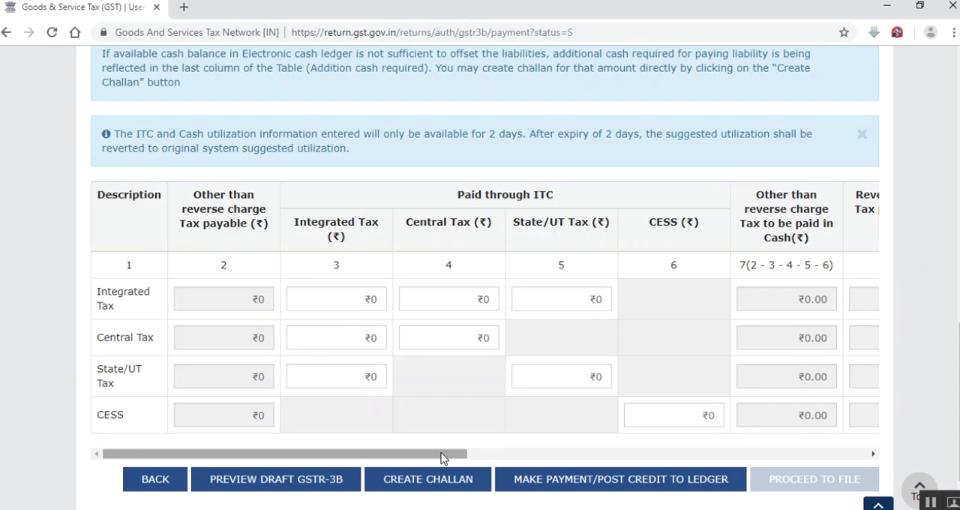
drag(441, 458, 808, 437)
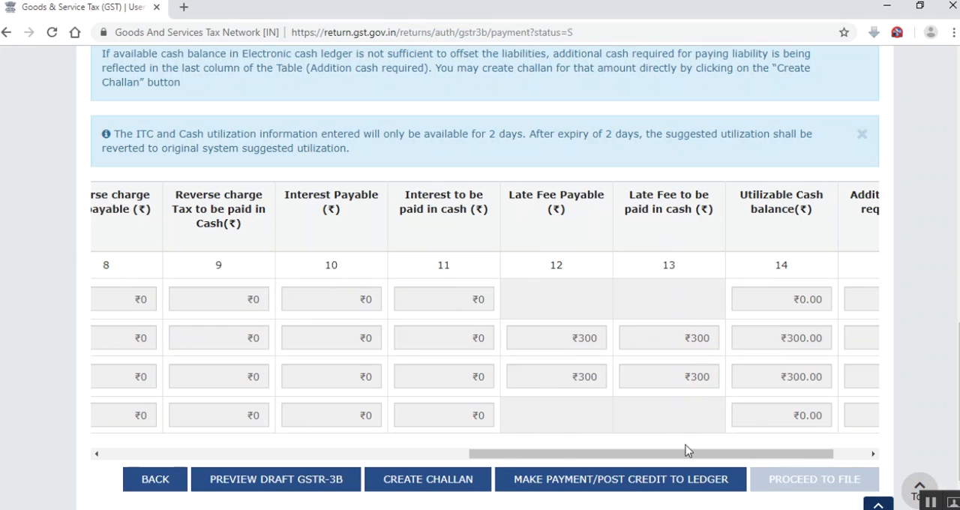
drag(691, 462, 715, 455)
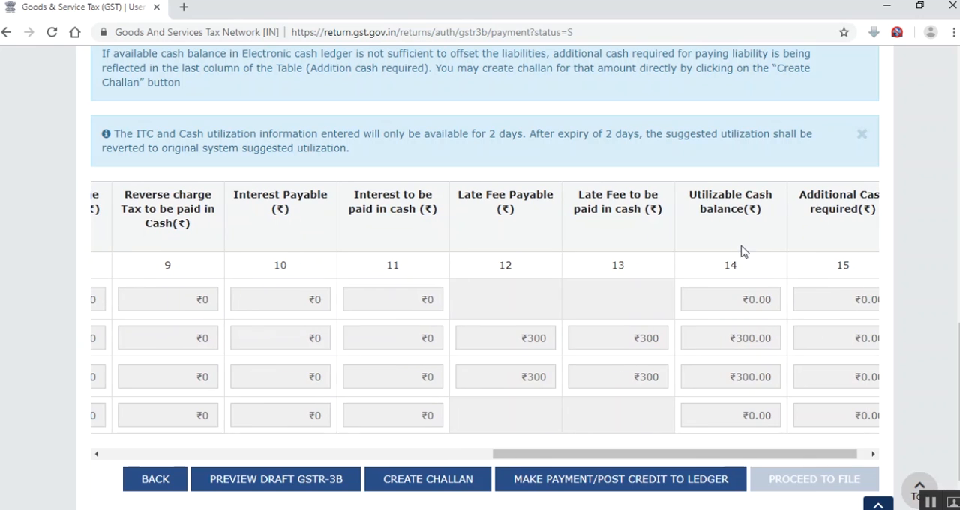
click(741, 339)
click(748, 381)
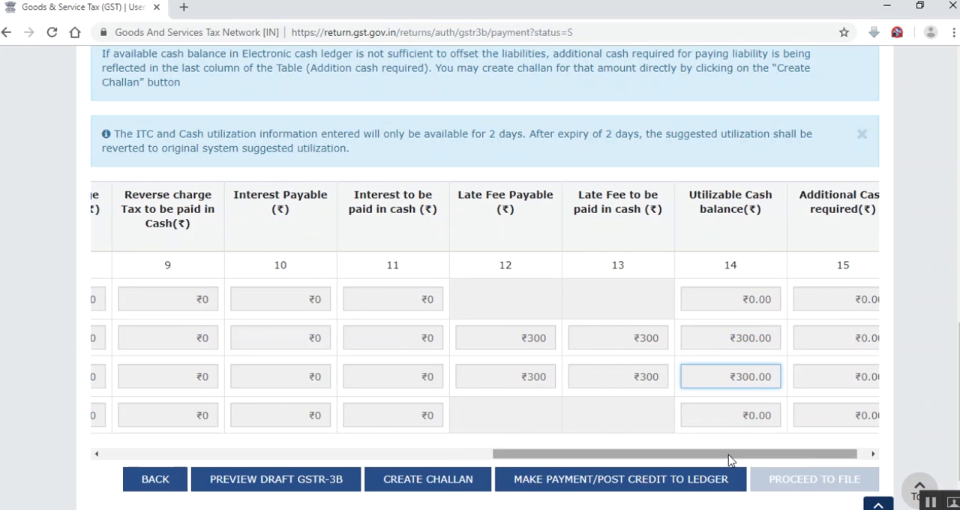
drag(728, 457, 771, 447)
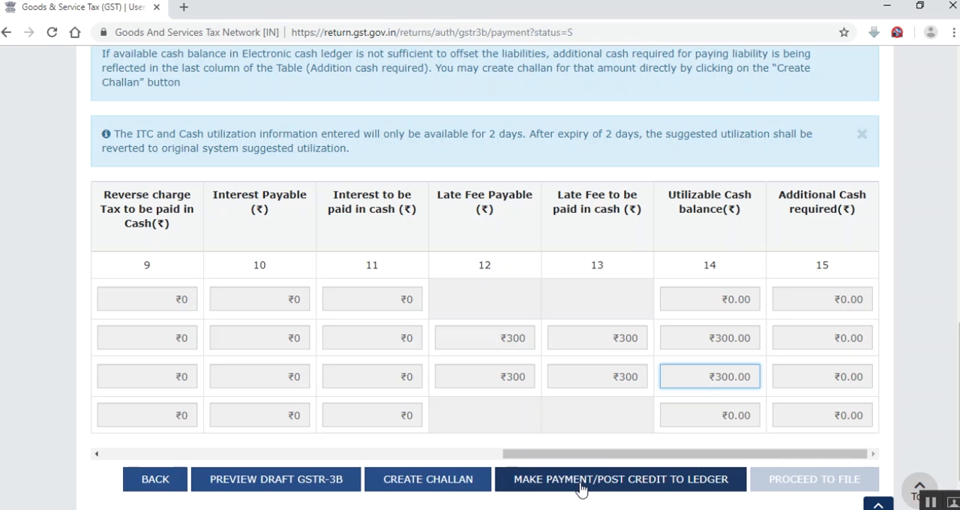
Make the payment and post credit to the ledger to offset the late fee liability, agreeing to the irreversible ledger entries
scroll(581, 487, down, 2)
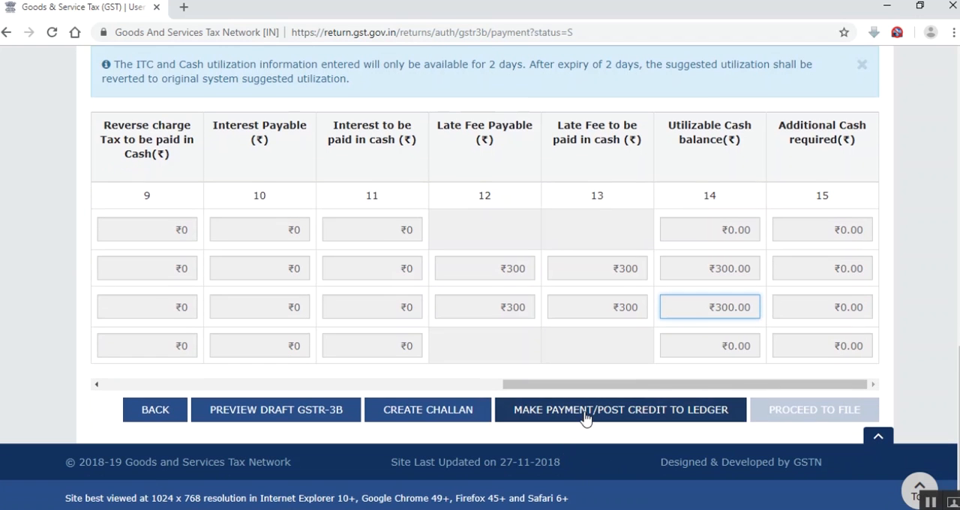
click(585, 417)
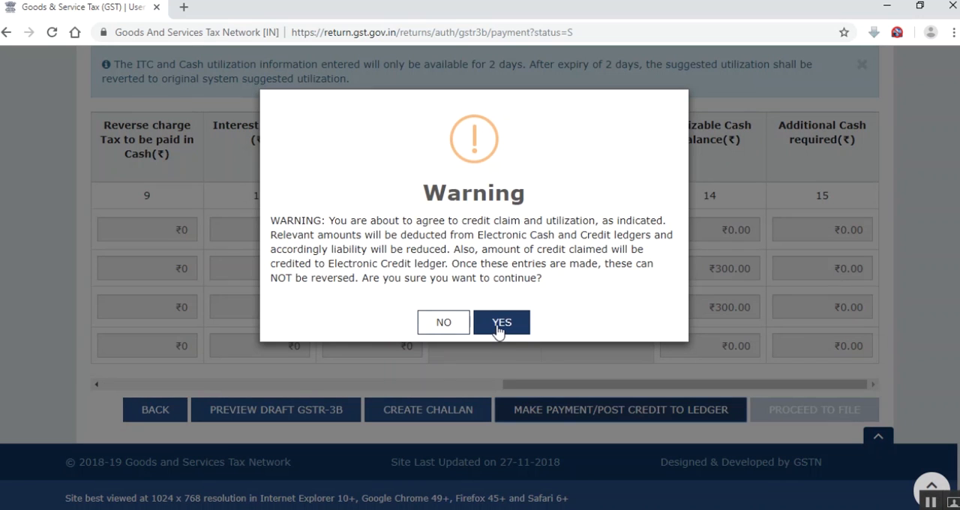
click(498, 329)
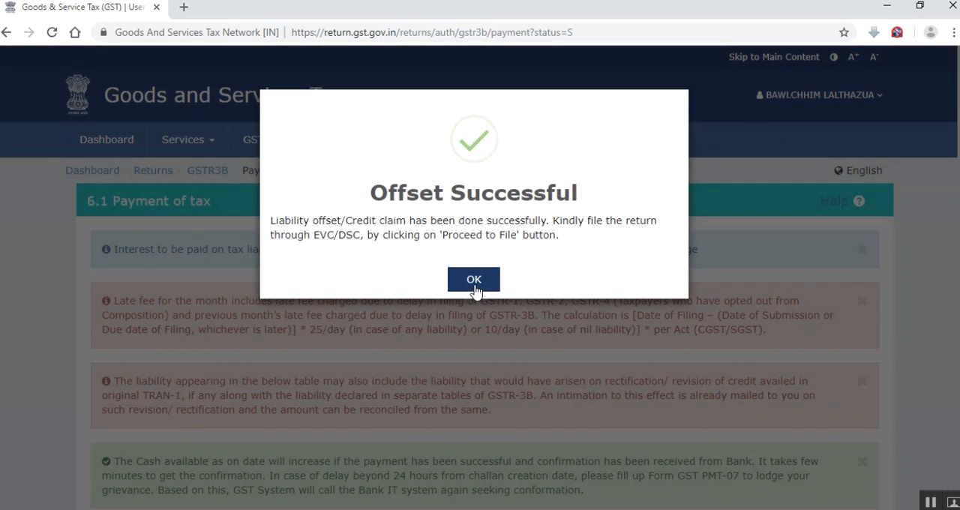
click(474, 283)
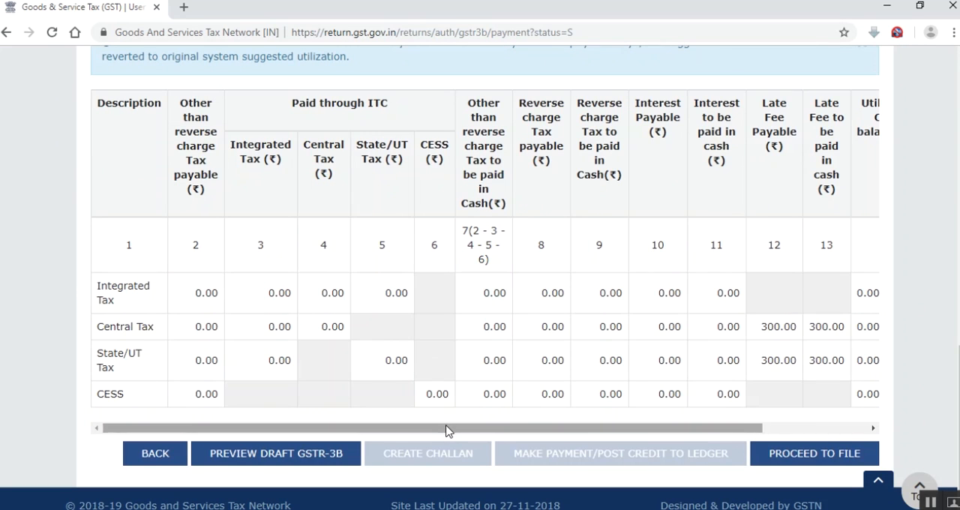
Check the offset table, proceed to file, accept the declaration and choose the authorised signatory
drag(446, 428, 580, 430)
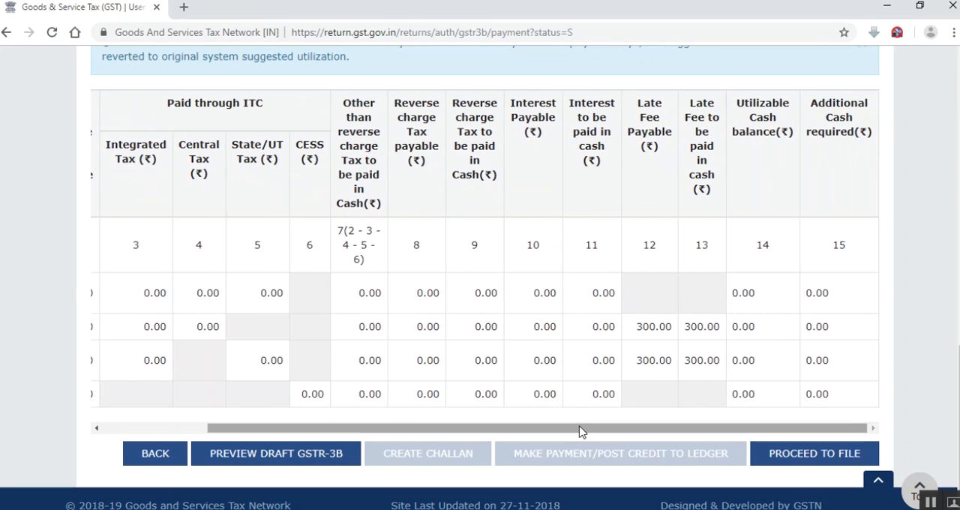
click(791, 461)
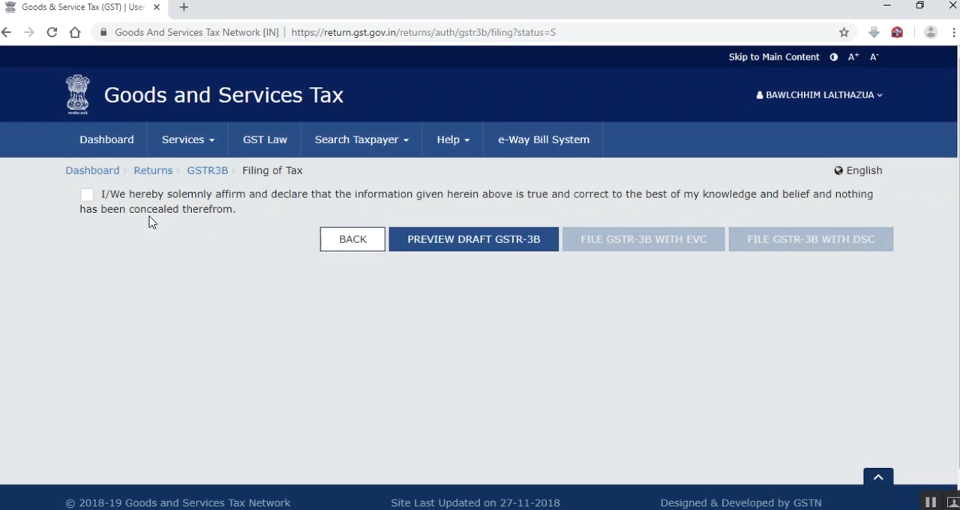
click(97, 210)
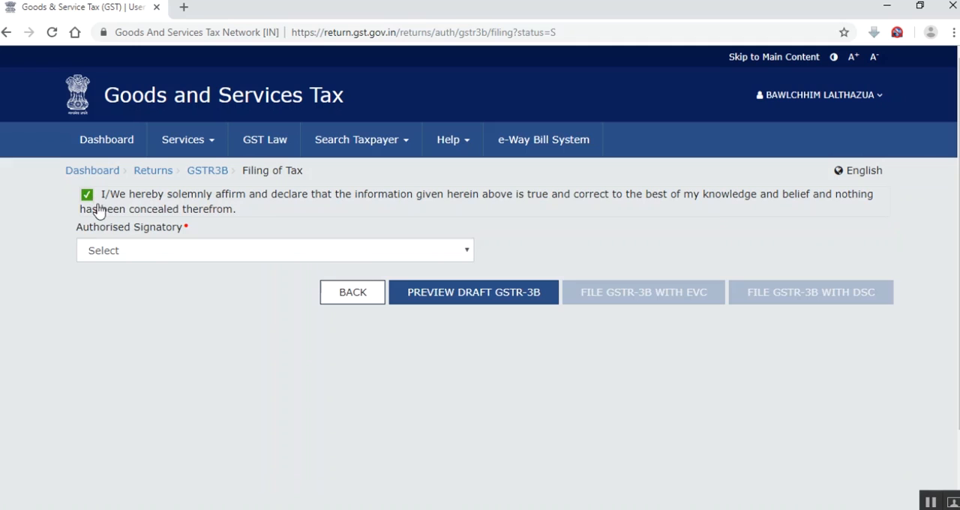
click(135, 252)
click(151, 284)
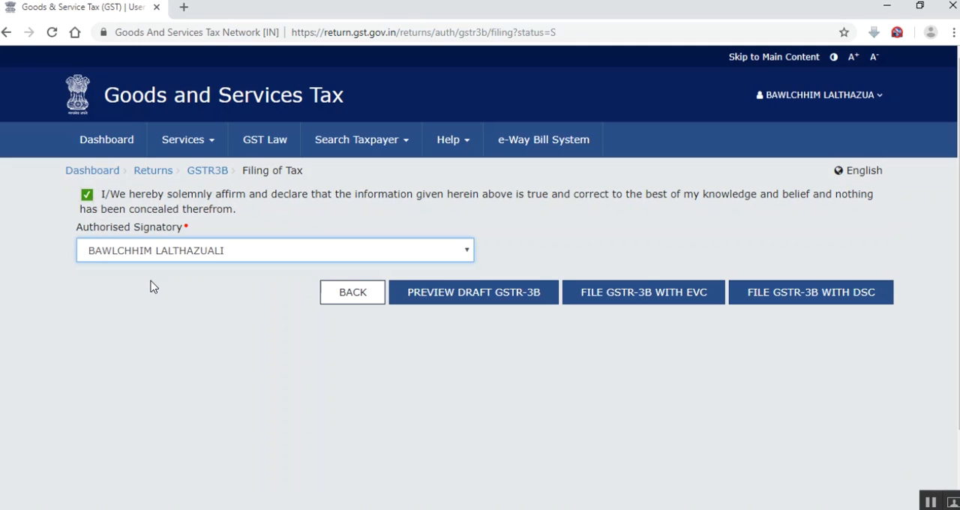
File the November GSTR-3B with EVC, entering and verifying the one-time password sent to the mobile number
click(669, 299)
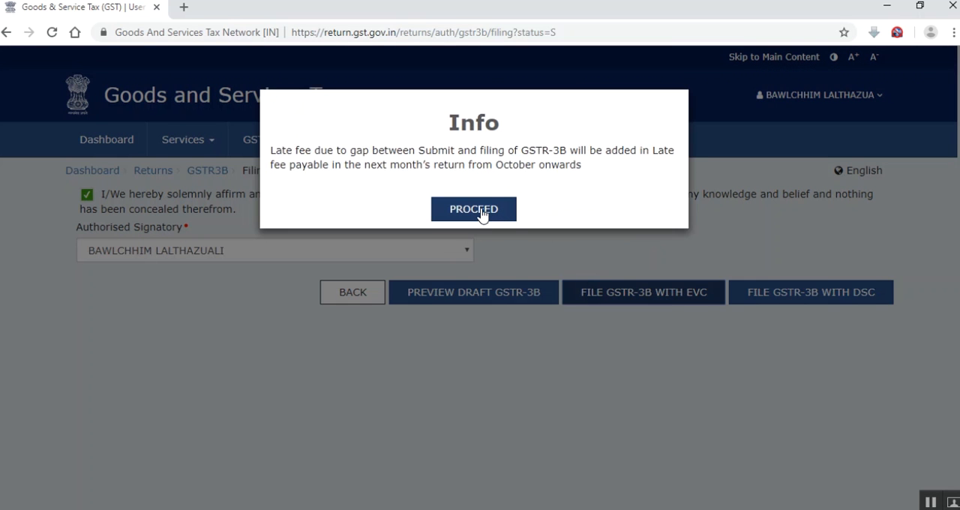
click(482, 214)
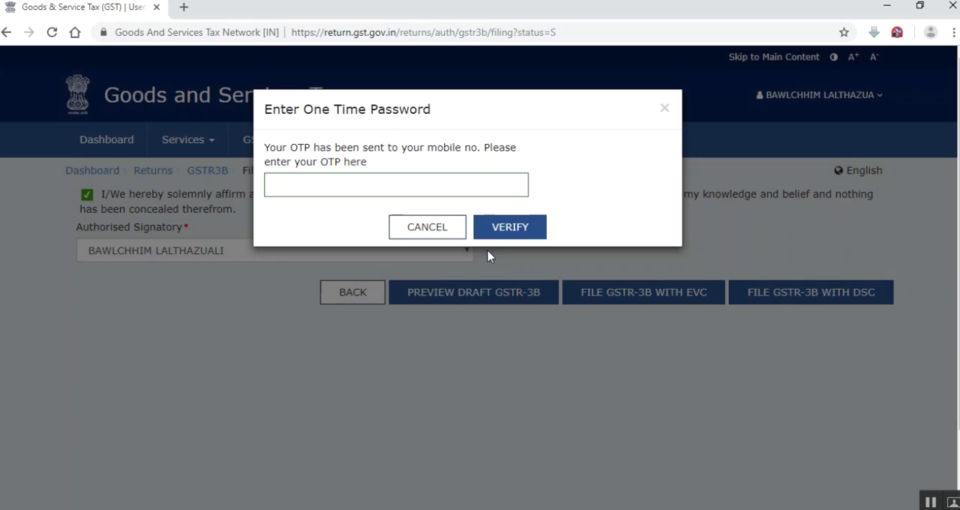
click(484, 183)
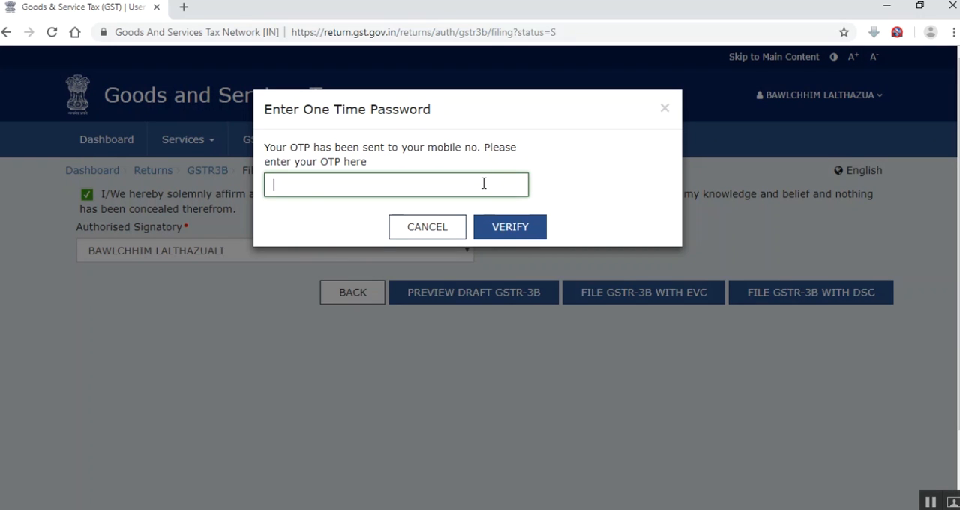
text(******)
click(496, 229)
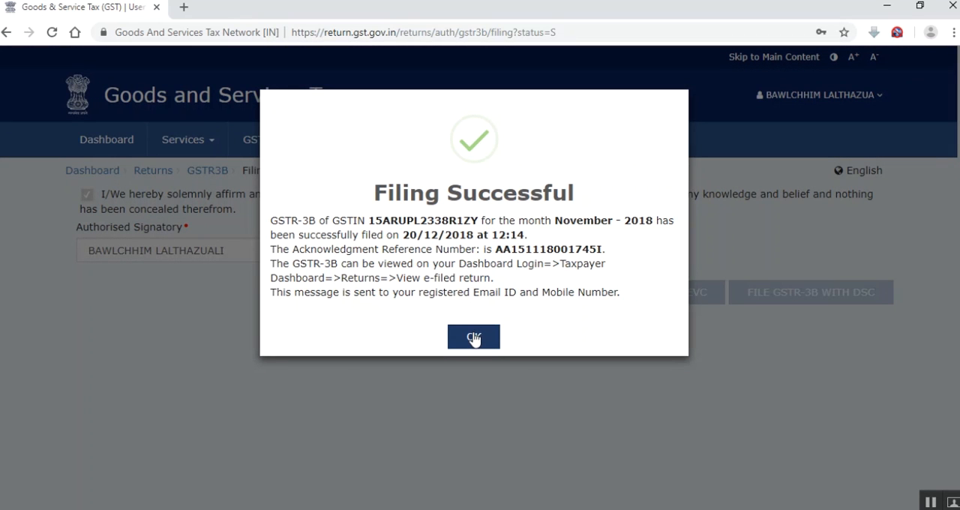
click(474, 339)
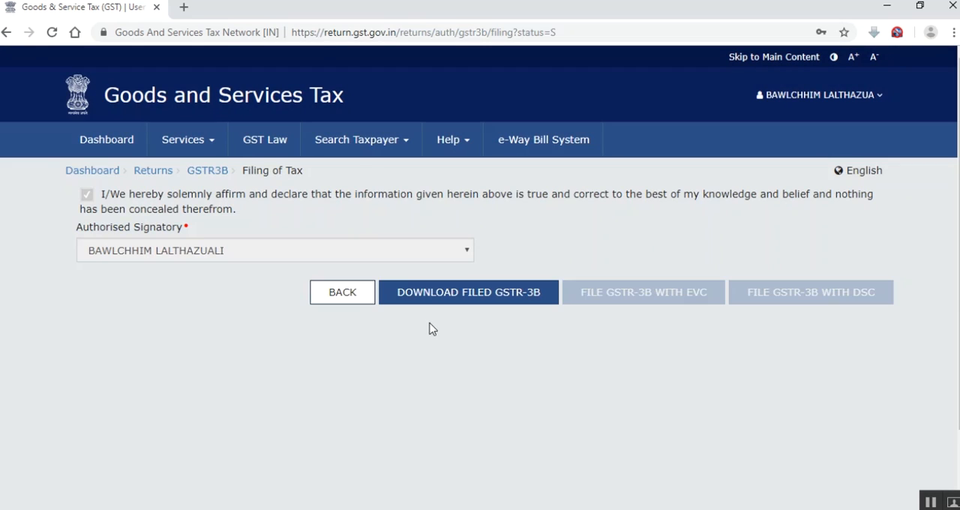